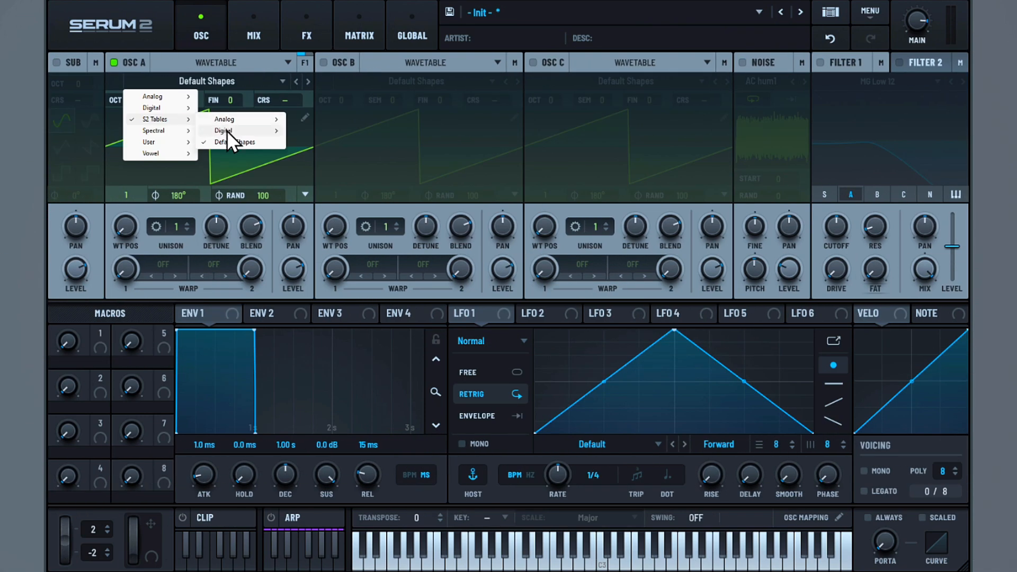
Load the Dying Square wavetable from the S2 Tables Digital set into Osc A, with octave -3 and random phase 0.
mouse_move(226, 130)
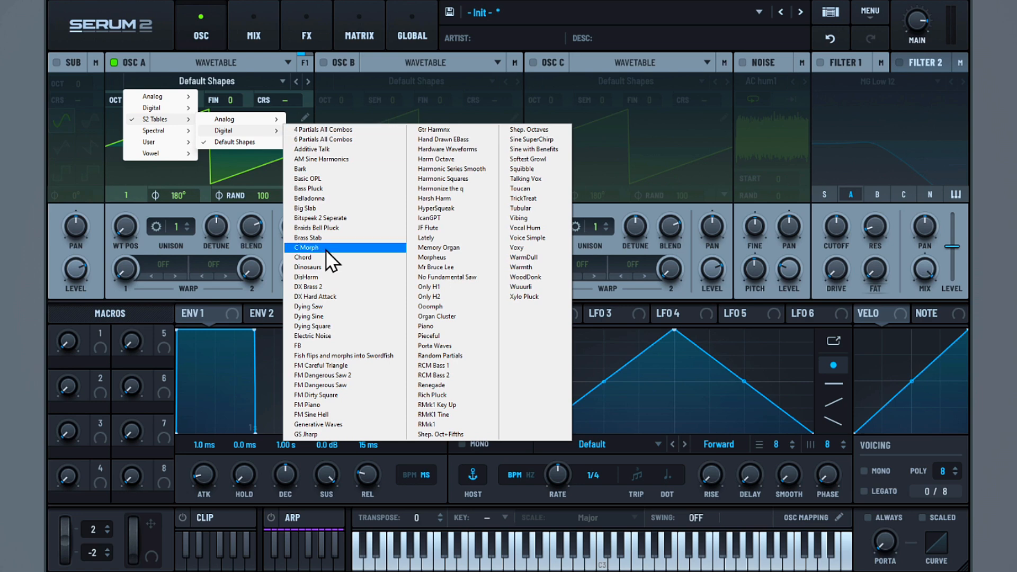
left_click(339, 329)
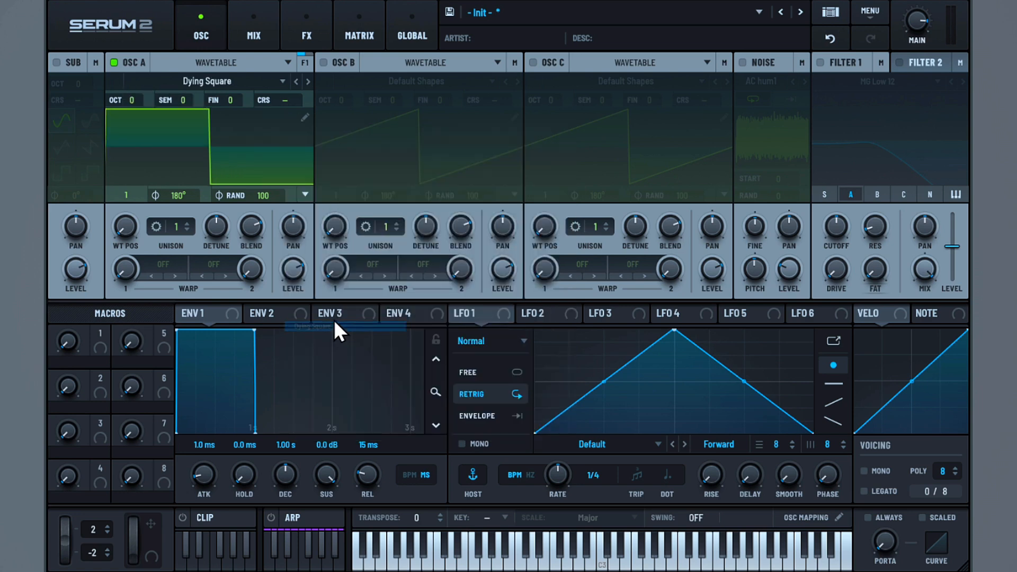
left_click_drag(132, 98, 134, 155)
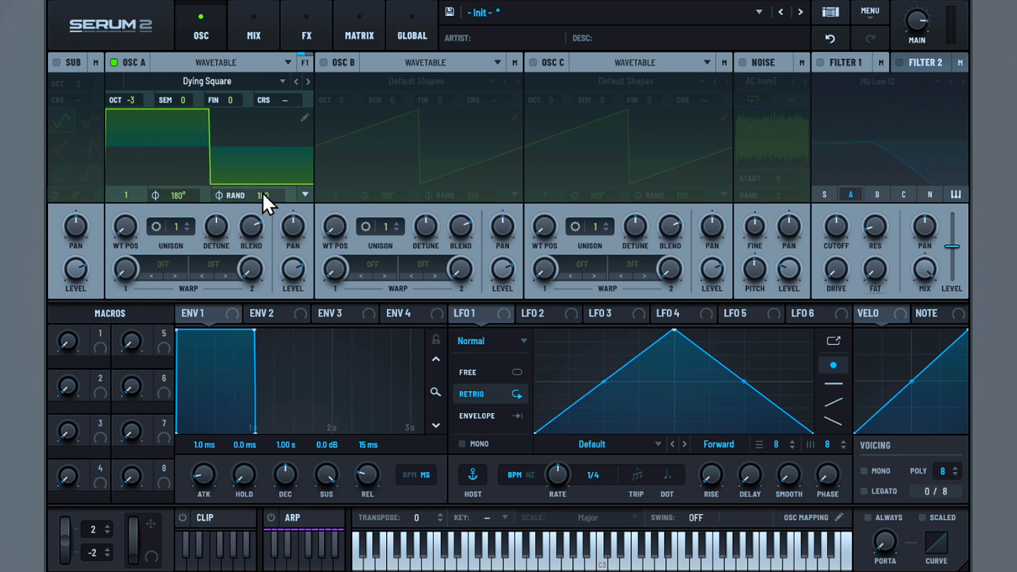
left_click_drag(262, 192, 253, 402)
Bend both slopes of LFO 1's triangle outward to form a rounded arch.
left_click_drag(507, 310, 627, 329)
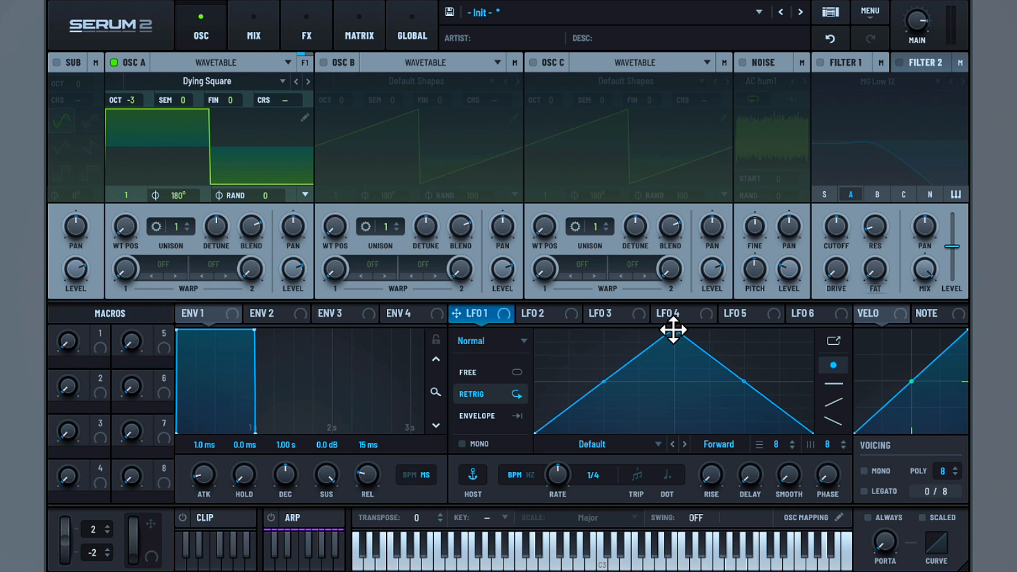
left_click_drag(604, 382, 609, 371)
left_click_drag(744, 382, 751, 368)
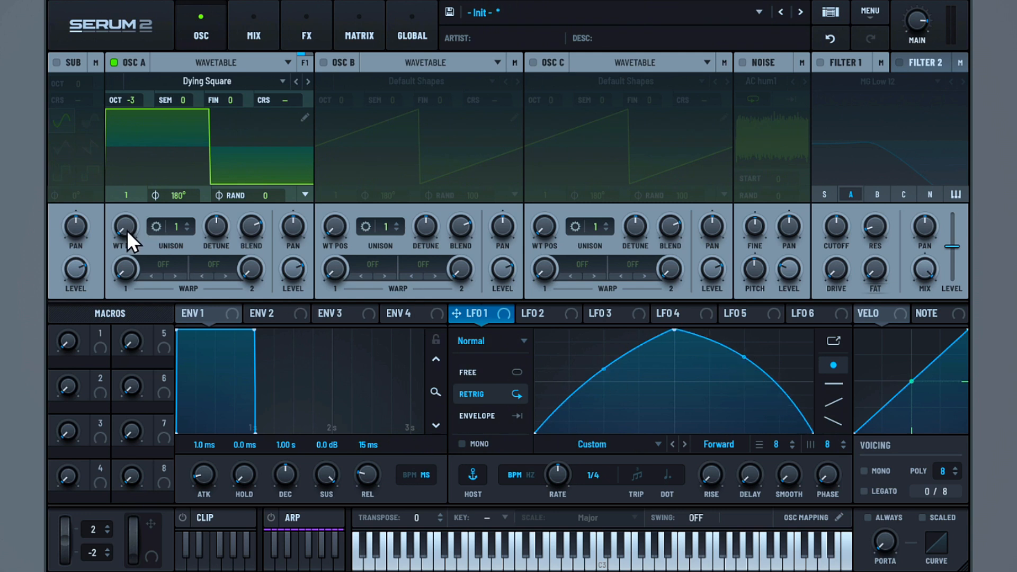
Set Osc A's wavetable position to 100 and modulate both that position and Osc A's level with LFO 1.
left_click_drag(126, 230, 144, 177)
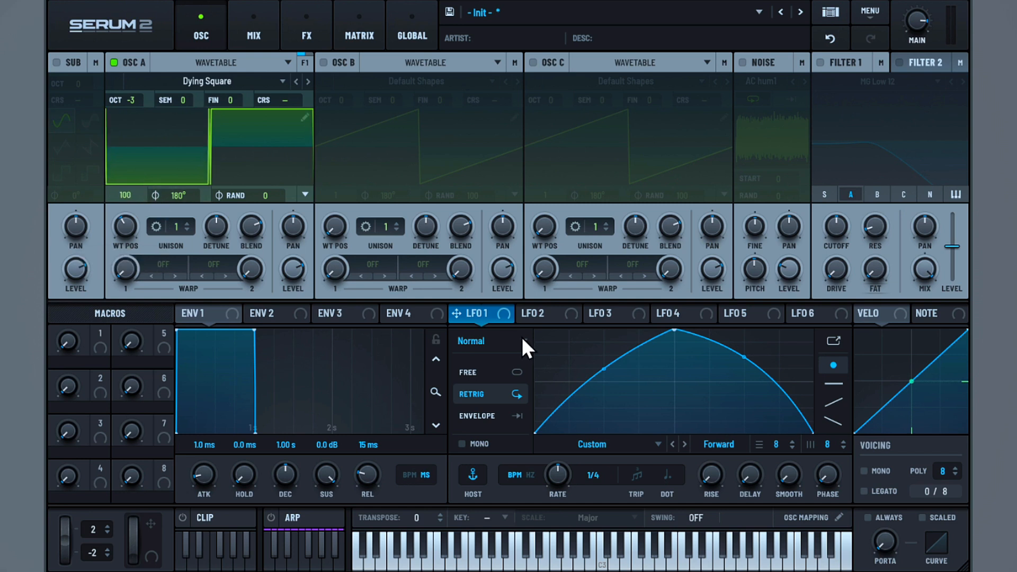
left_click_drag(493, 316, 115, 261)
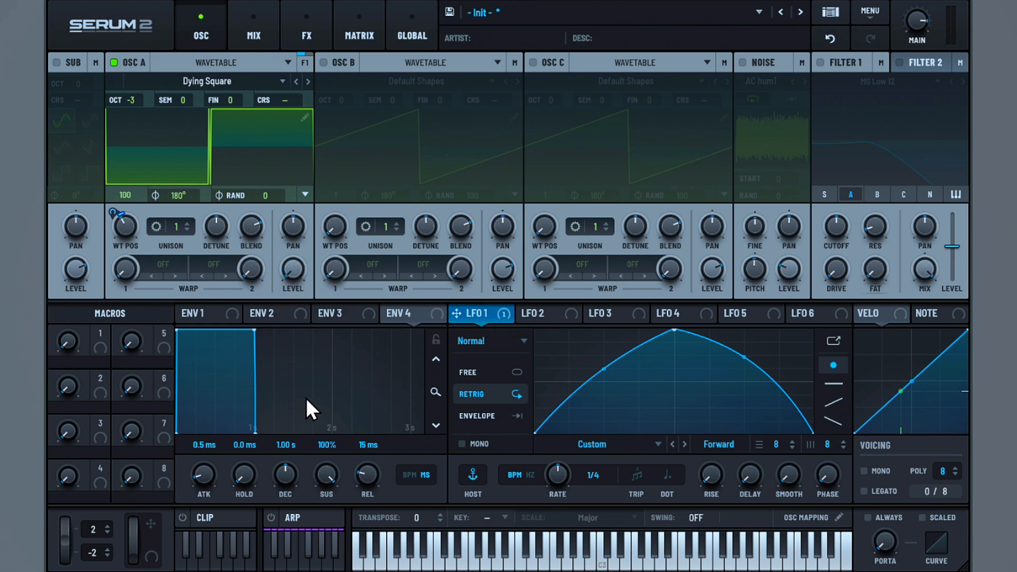
left_click_drag(485, 316, 290, 272)
left_click_drag(280, 260, 278, 285)
Enable Osc B with the vowel wavetable OOH_YAH_OO, octave -3 and random phase 0.
left_click(324, 62)
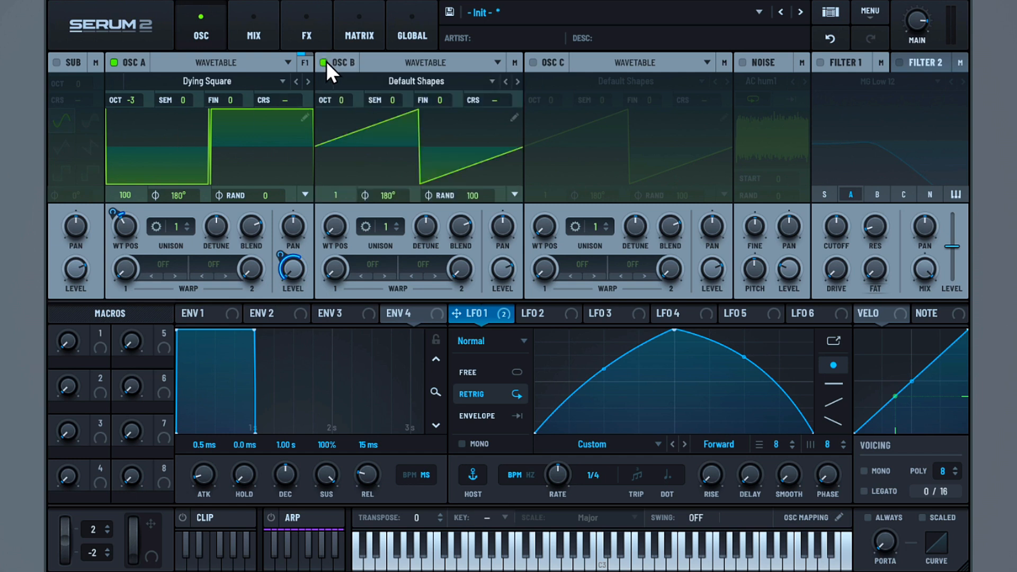
left_click(408, 80)
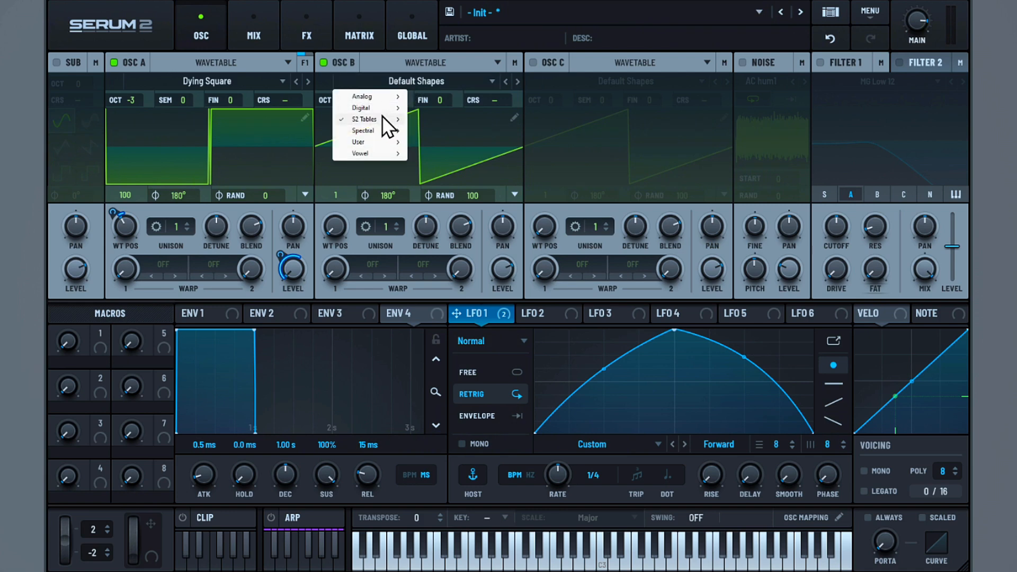
mouse_move(379, 152)
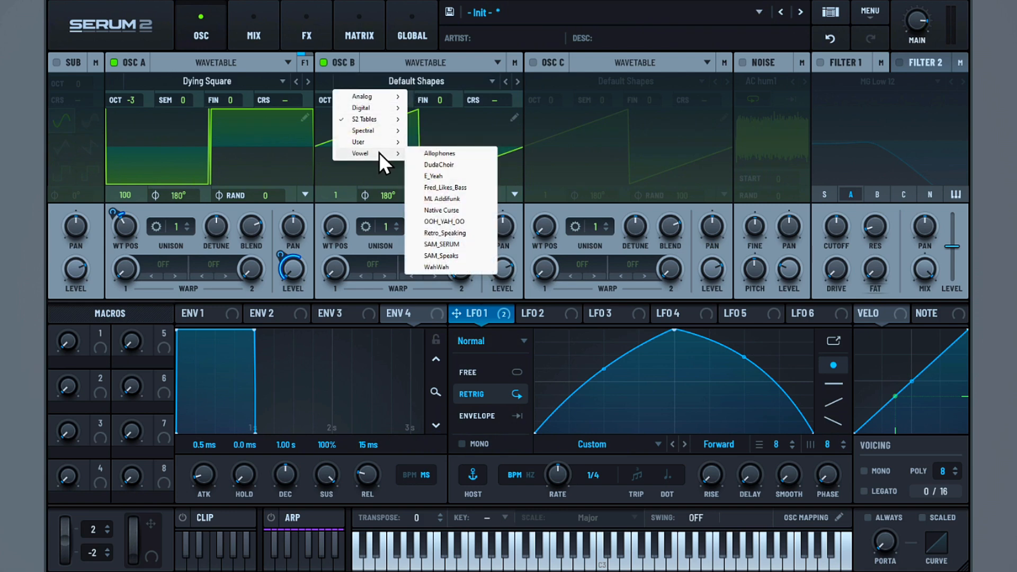
left_click(454, 220)
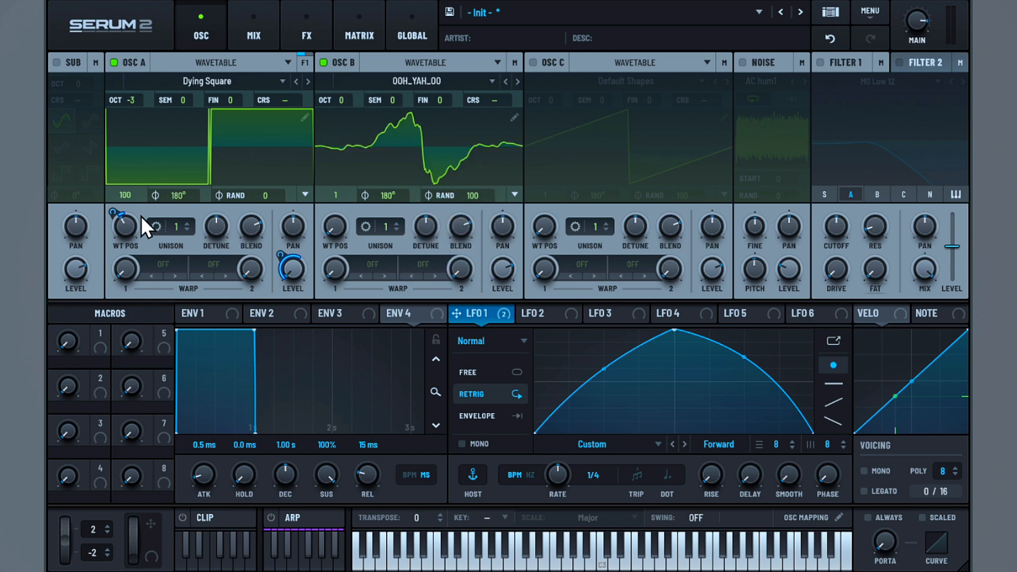
left_click_drag(341, 101, 340, 139)
left_click_drag(475, 197, 495, 450)
Shape LFO 2 as a dip curving from maximum to zero at the midpoint, then rising through a three-quarter point to maximum.
left_click(546, 313)
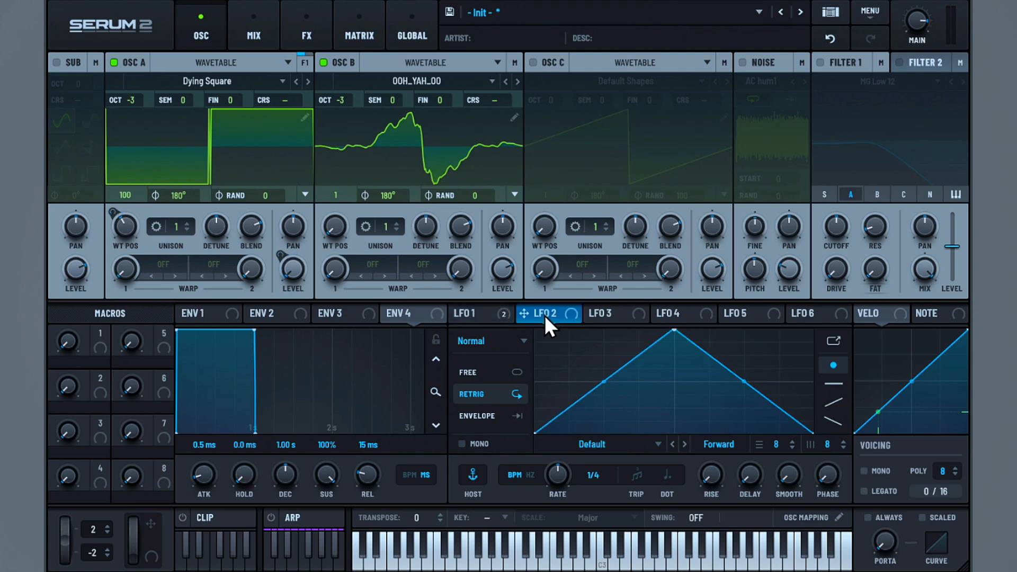
left_click_drag(674, 328, 439, 322)
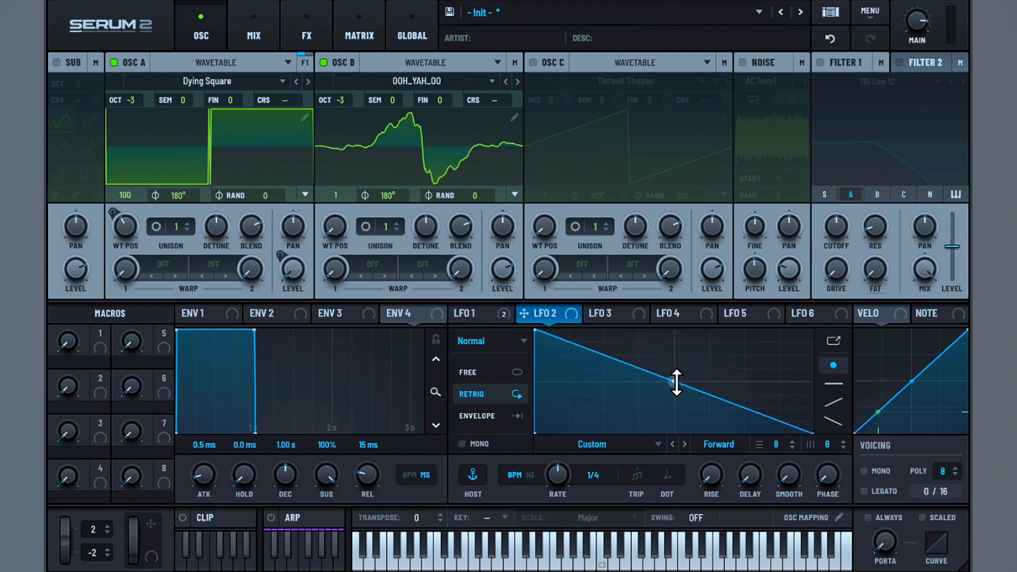
left_click_drag(677, 381, 624, 392)
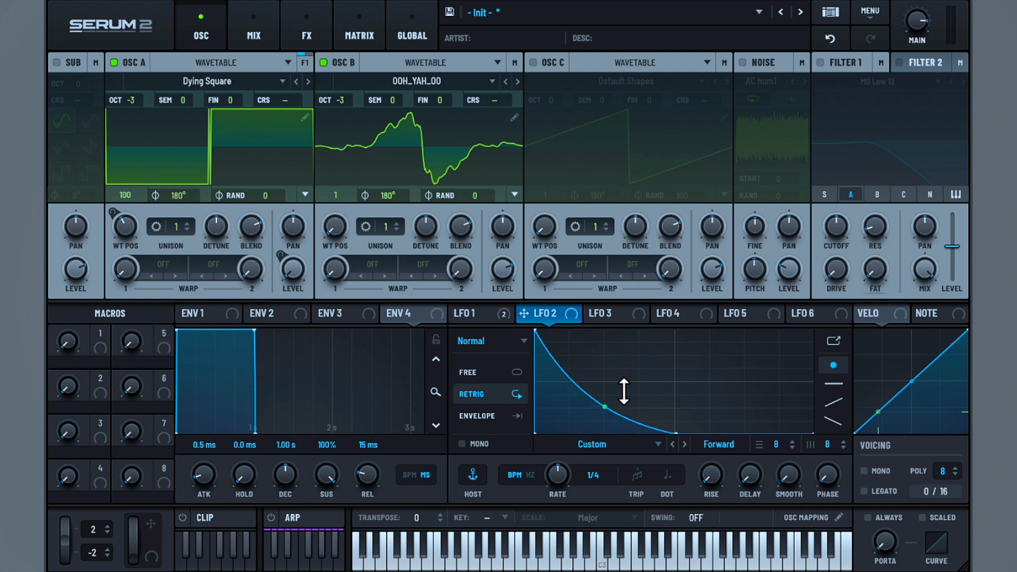
double_click(746, 382)
left_click_drag(813, 434, 847, 310)
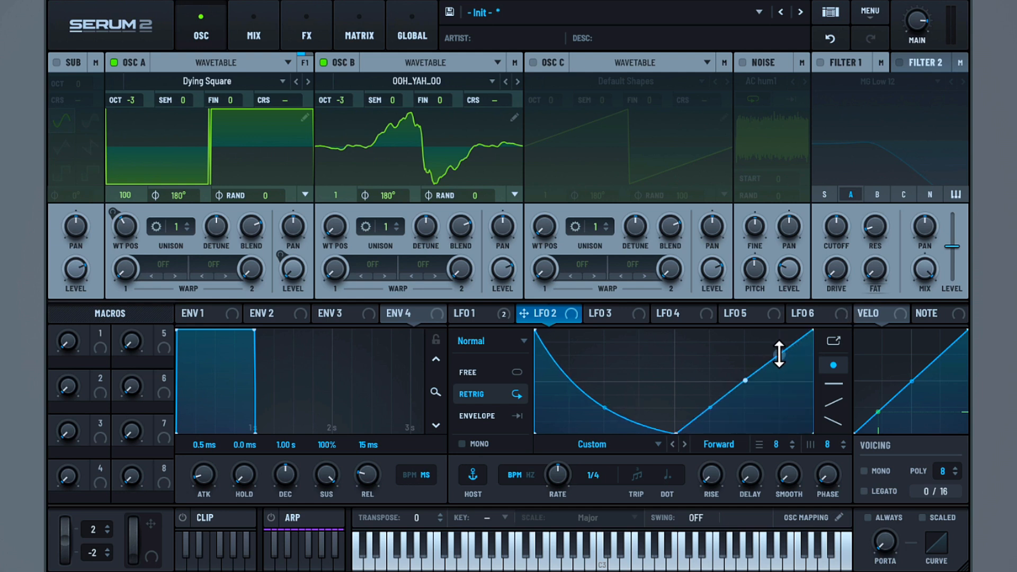
left_click_drag(779, 354, 794, 345)
Modulate Osc B's wavetable position with LFO 2 and set the LFO rate to 1/2.
left_click_drag(542, 313, 334, 231)
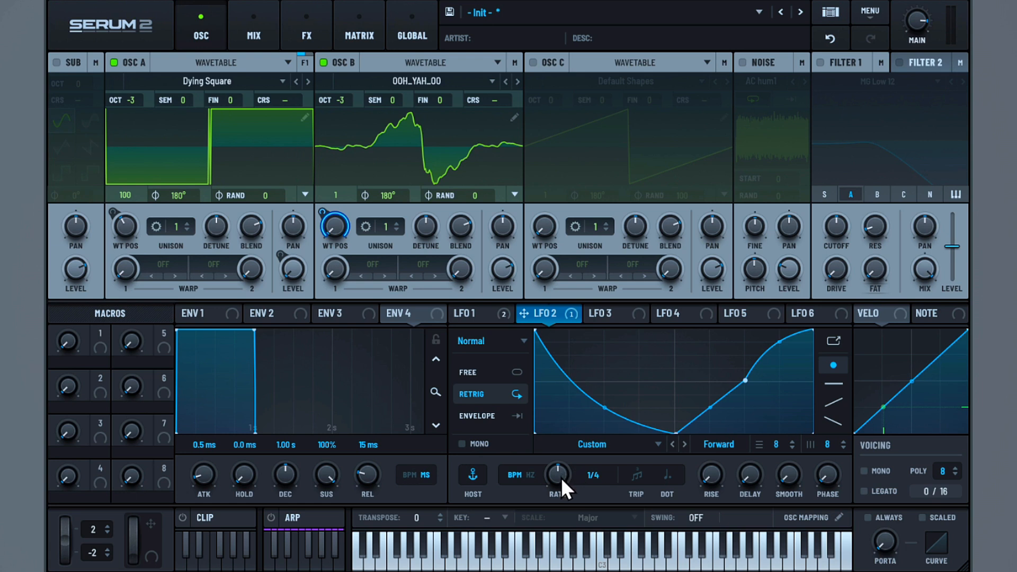
left_click_drag(561, 478, 560, 485)
Set Osc B's first warp to PWM and modulate its amount with LFO 2.
left_click(376, 262)
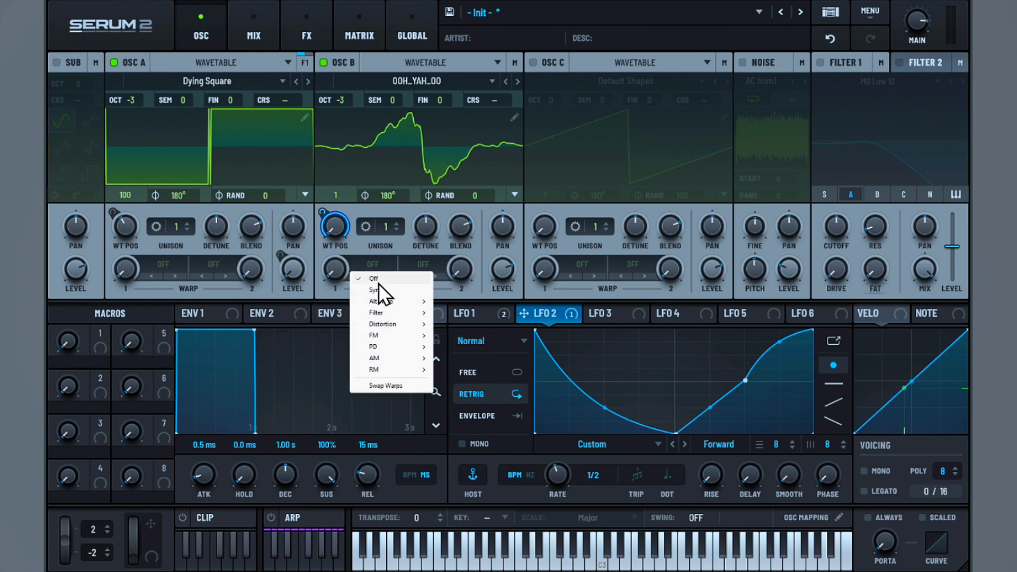
mouse_move(383, 300)
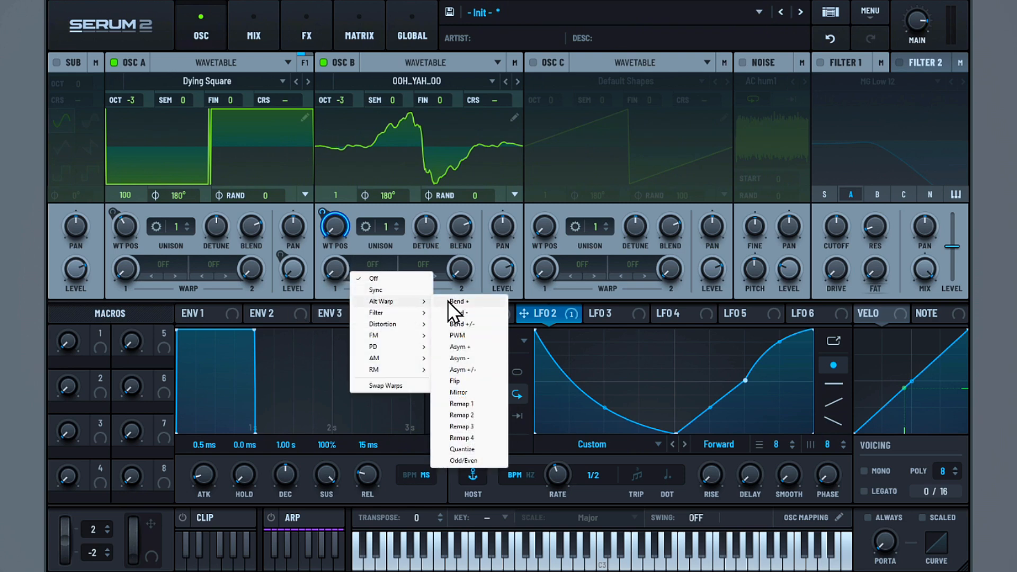
left_click(466, 339)
left_click_drag(541, 313, 343, 275)
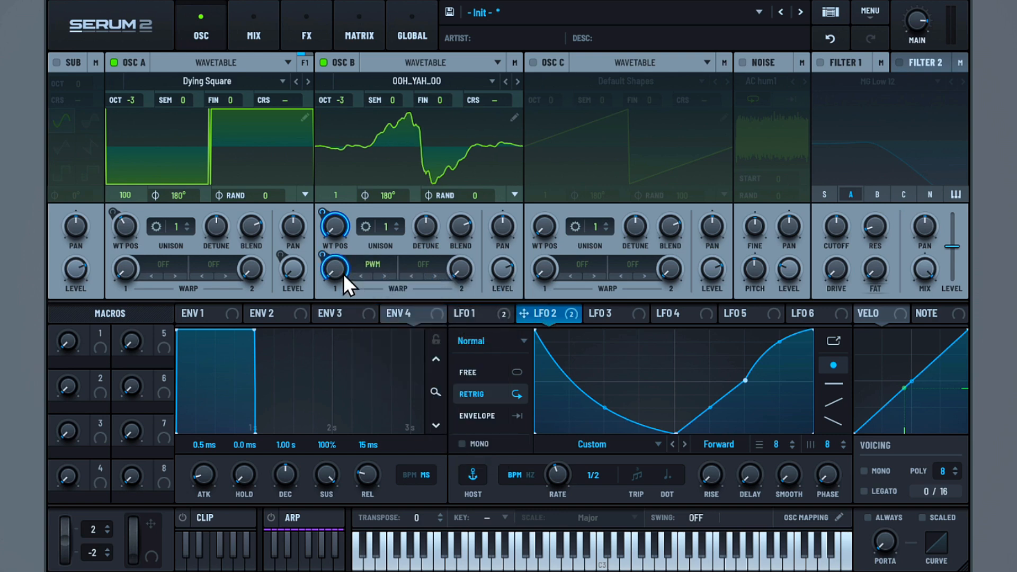
Try the neighbouring Asym modes for Osc B's first warp with Osc A switched off, settling on Asym +.
left_click(385, 276)
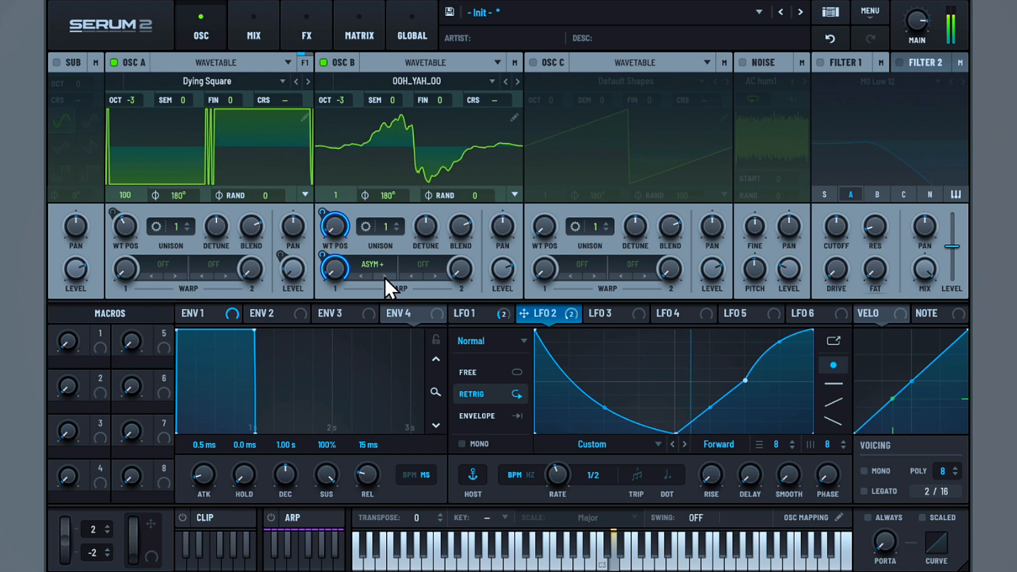
left_click(385, 276)
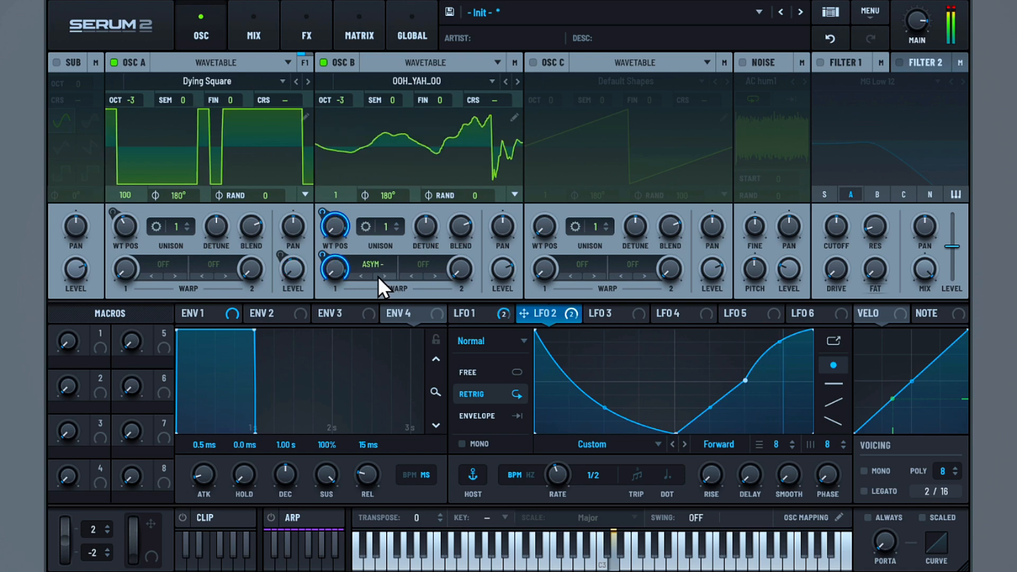
left_click(386, 276)
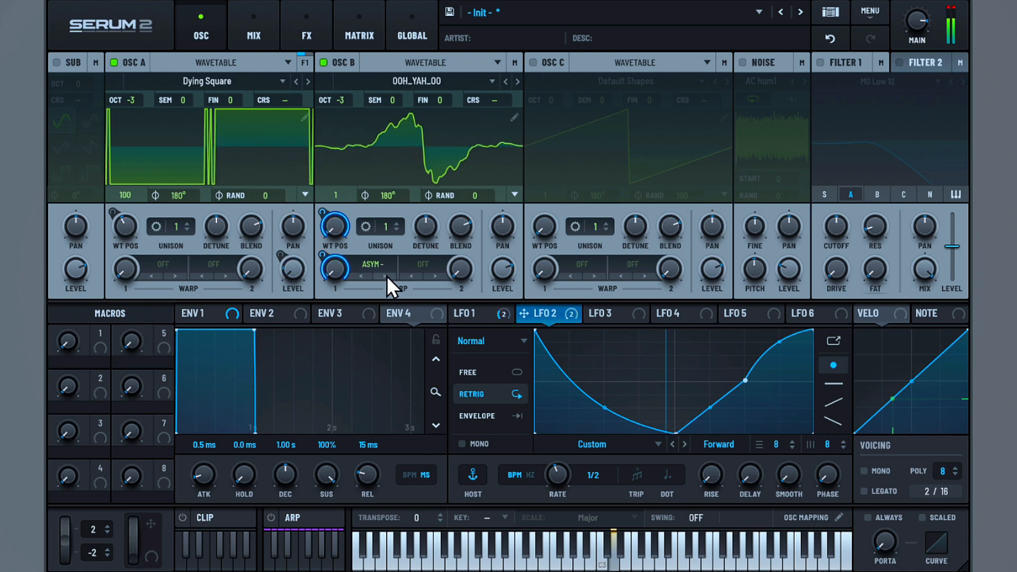
left_click(114, 62)
left_click(361, 273)
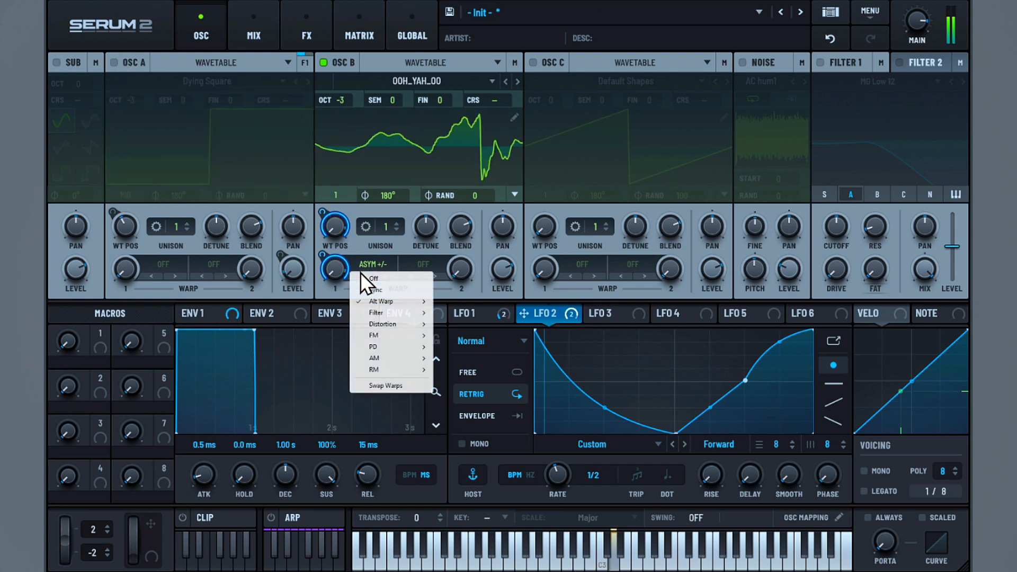
left_click(364, 264)
left_click(359, 275)
left_click(358, 276)
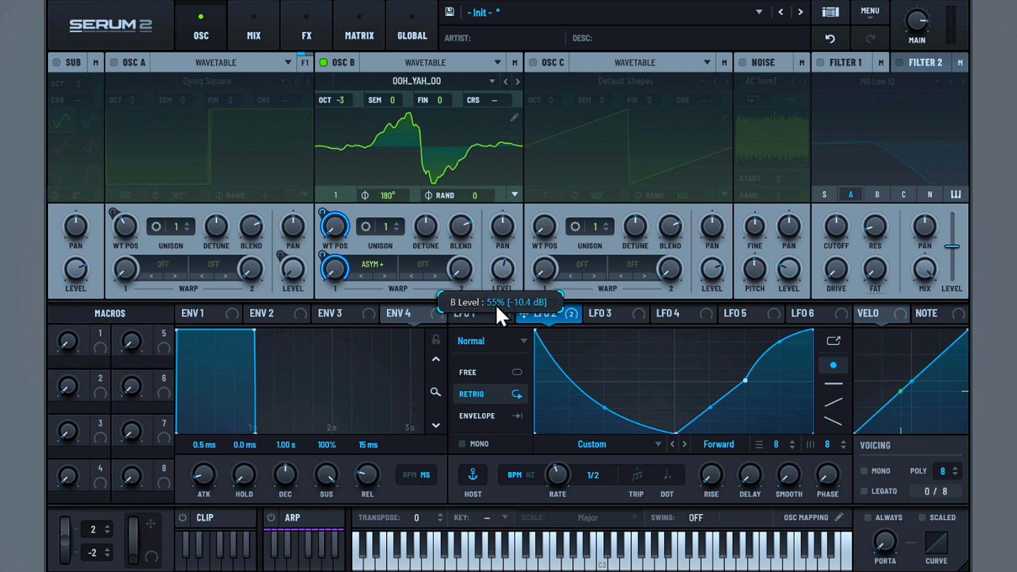
Modulate Osc B's level with LFO 1.
left_click(460, 313)
left_click_drag(460, 313, 501, 271)
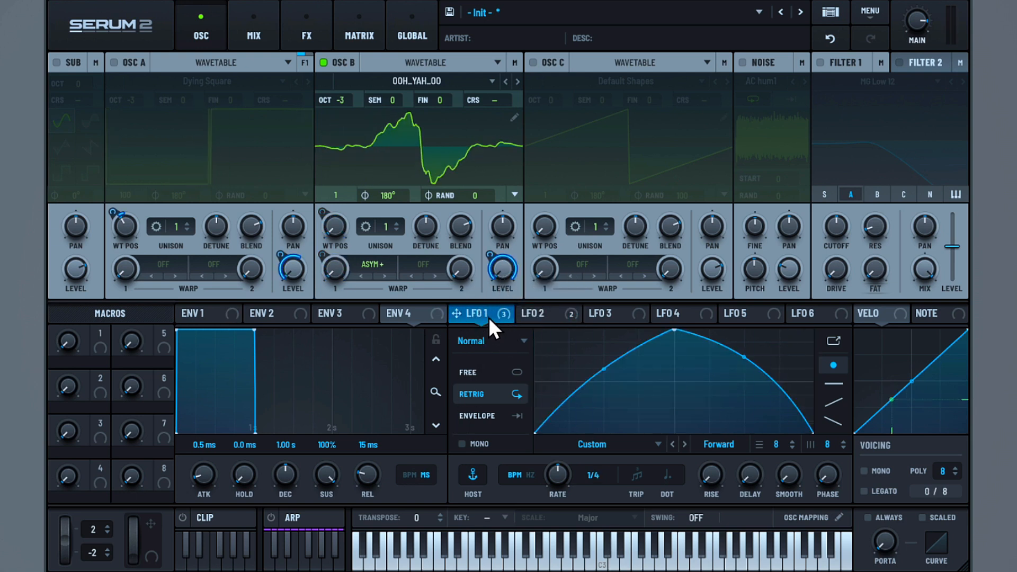
Put LFO 2 in Envelope mode and set a loopback point at its lowest, middle point.
left_click(568, 313)
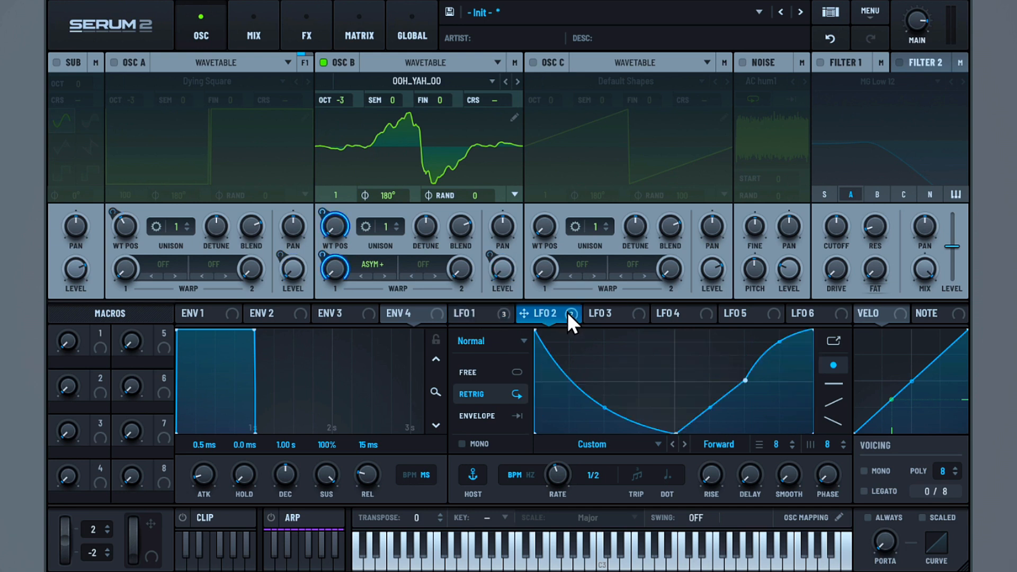
left_click(495, 413)
right_click(676, 430)
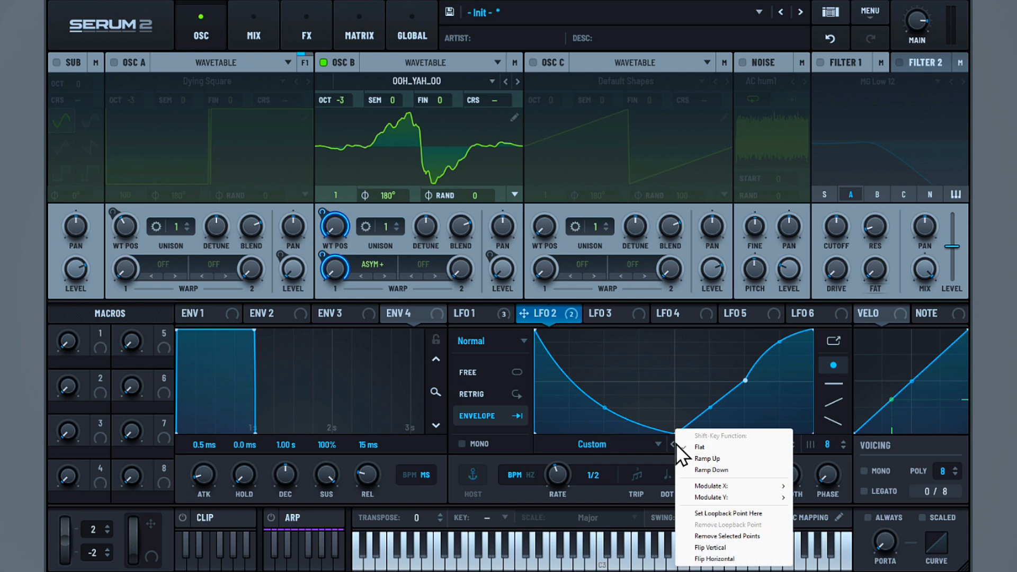
left_click(701, 512)
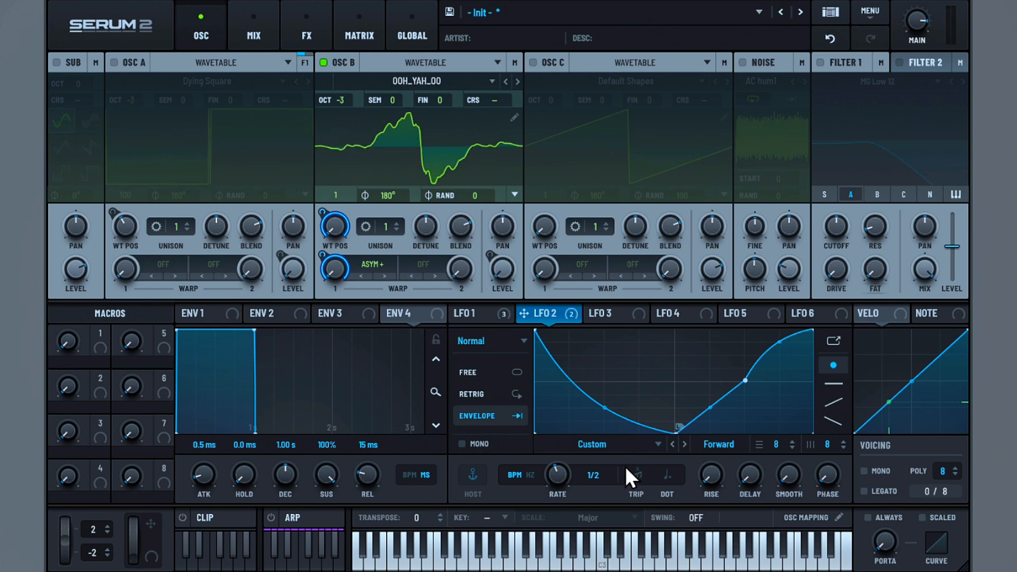
Enable the noise oscillator with its AC hum1 sample and modulate its level with LFO 1.
left_click(744, 63)
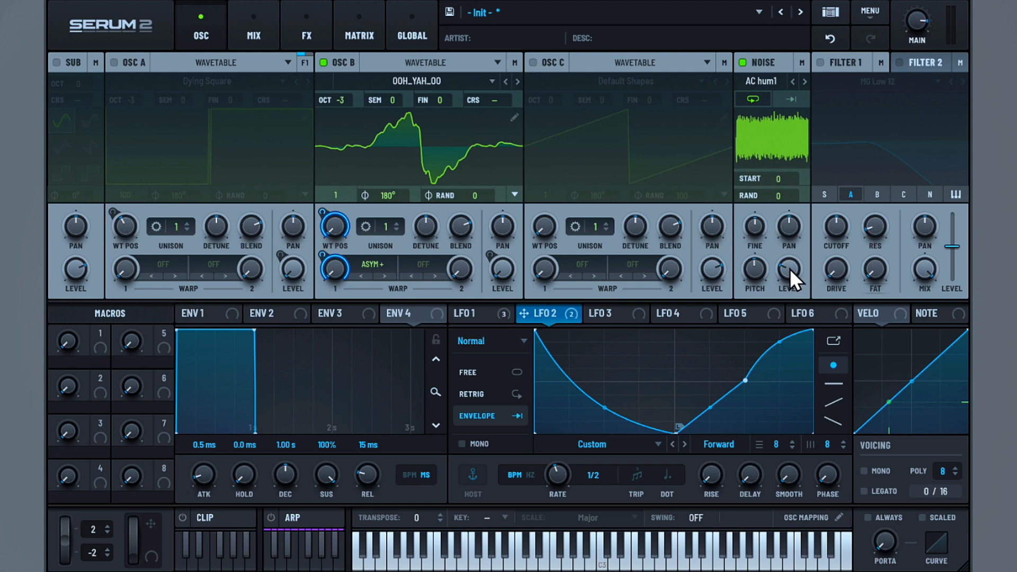
left_click(493, 313)
left_click_drag(482, 313, 775, 279)
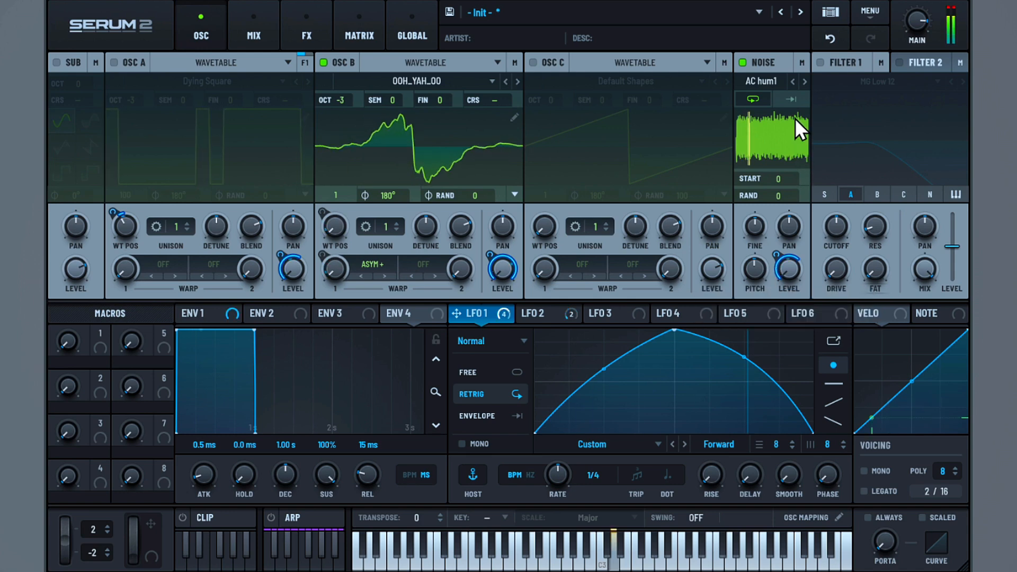
Route the noise oscillator to the Direct output and switch Osc A back on.
left_click(802, 62)
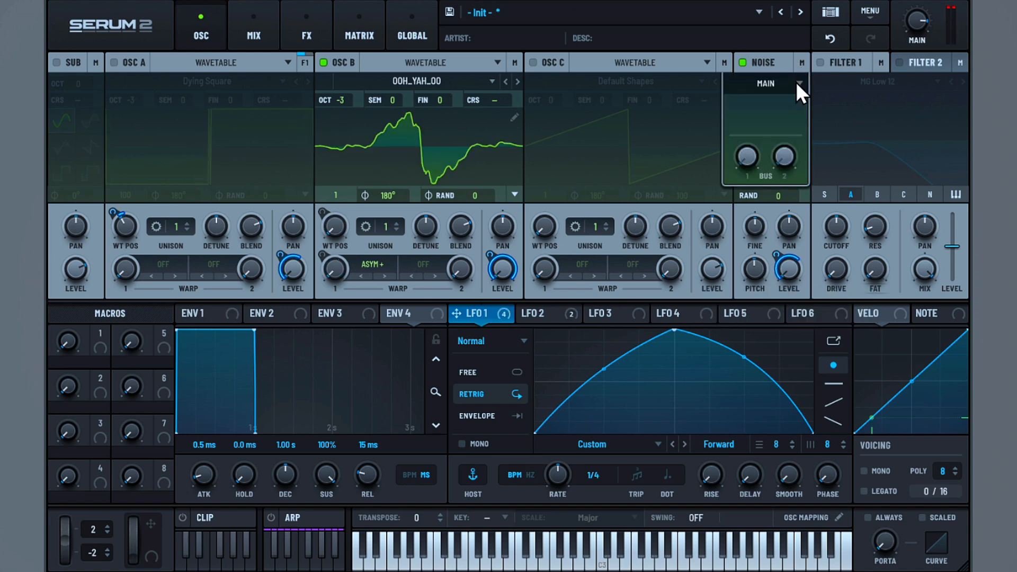
left_click(797, 82)
left_click(768, 122)
left_click(801, 64)
left_click(113, 63)
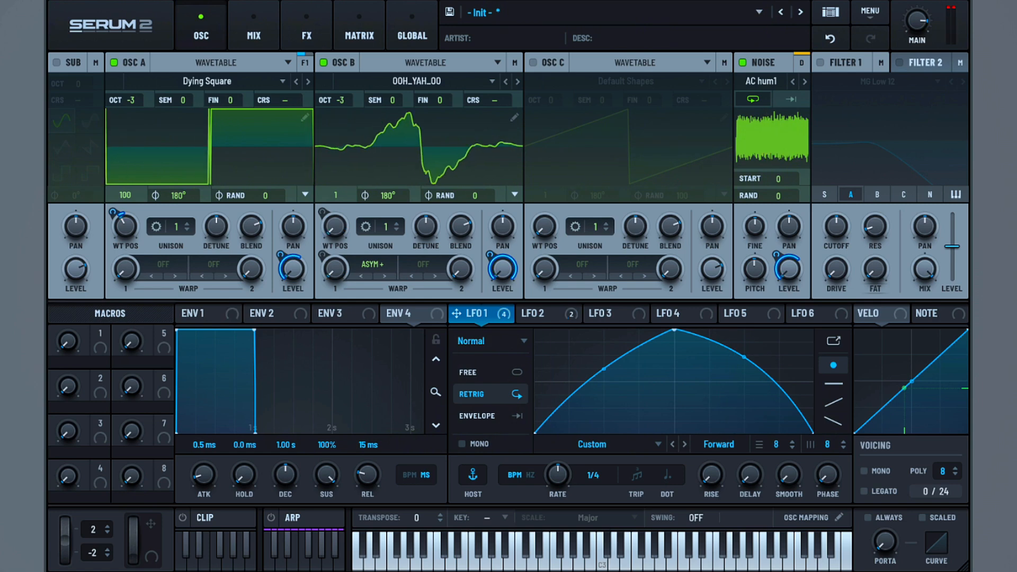
Enable Filter 1 and set its type to the Multi filter HP 12.
left_click(822, 63)
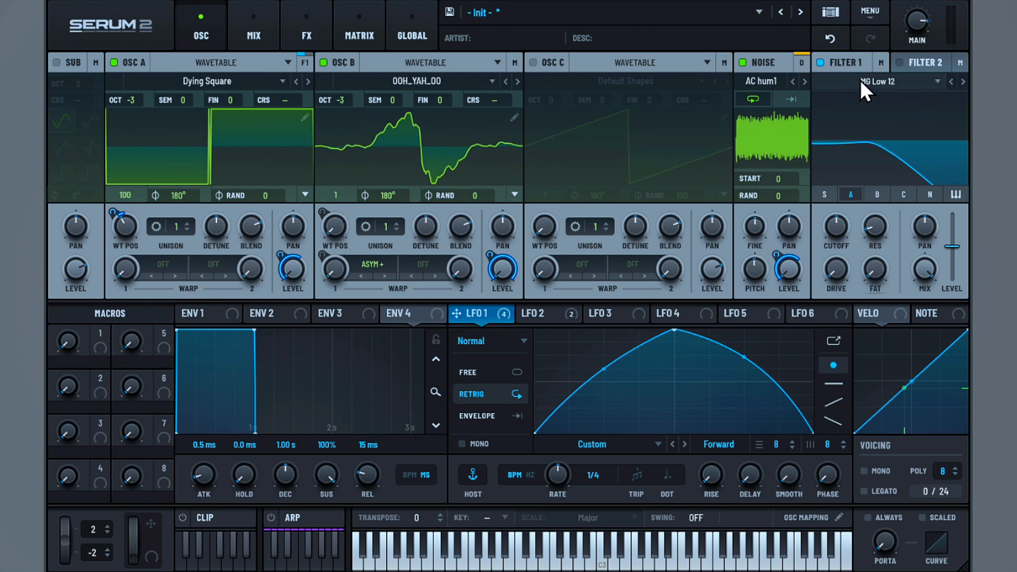
left_click(871, 83)
mouse_move(858, 105)
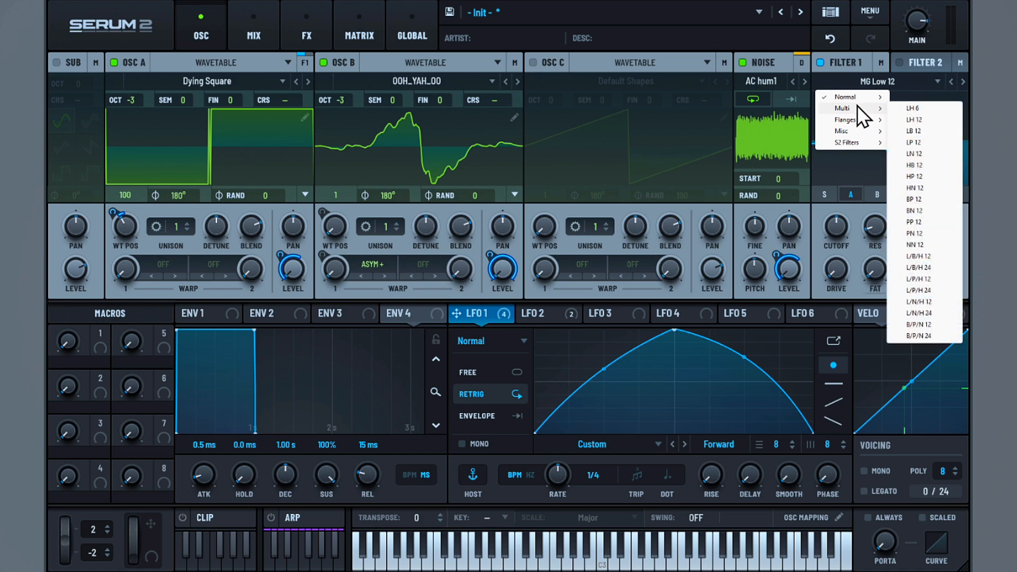
left_click(924, 175)
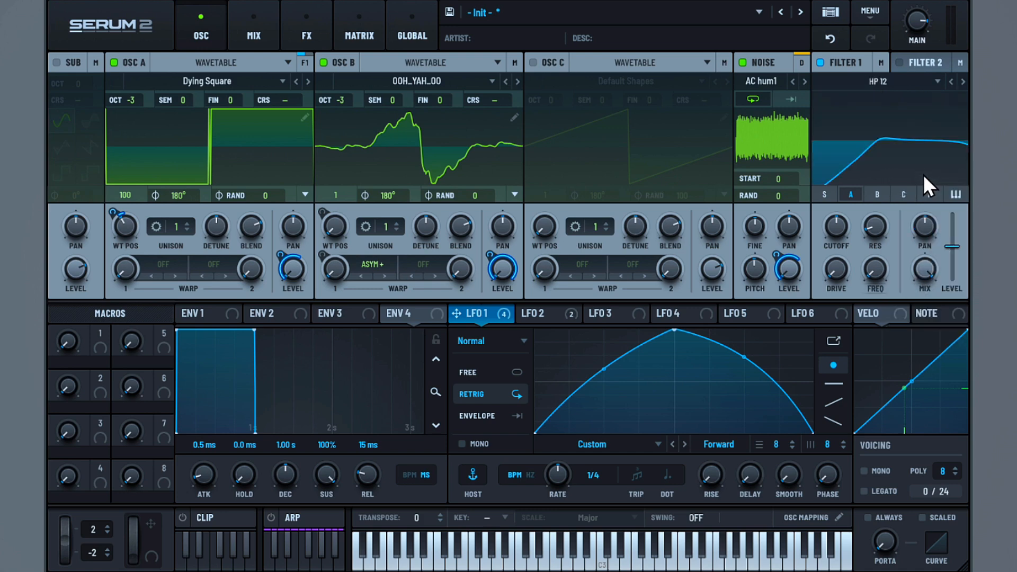
Feed Osc B into Filter 1 as well, lower the filter's cutoff and modulate it with LFO 1.
left_click(877, 194)
left_click_drag(837, 225, 837, 291)
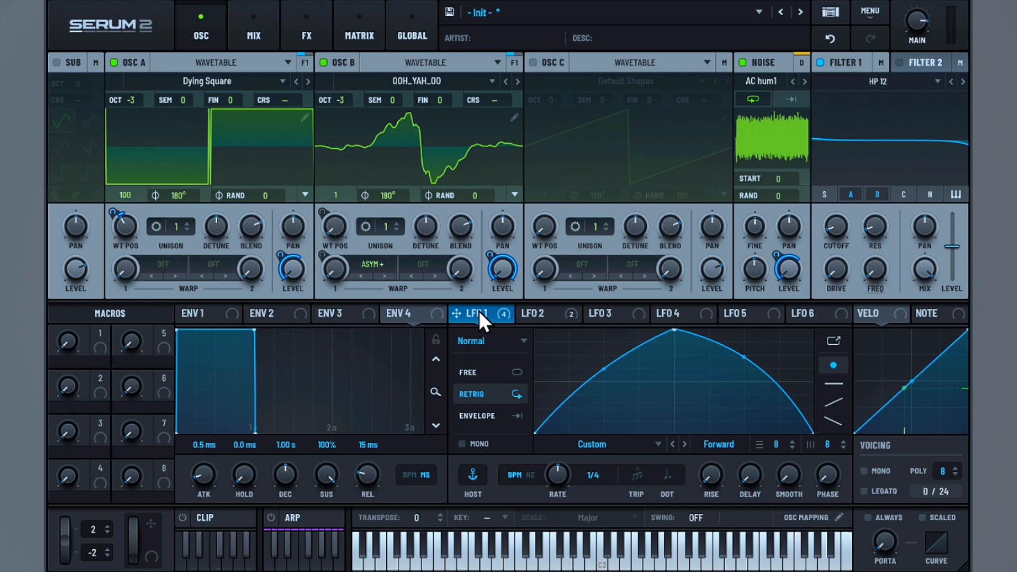
left_click_drag(479, 310, 828, 248)
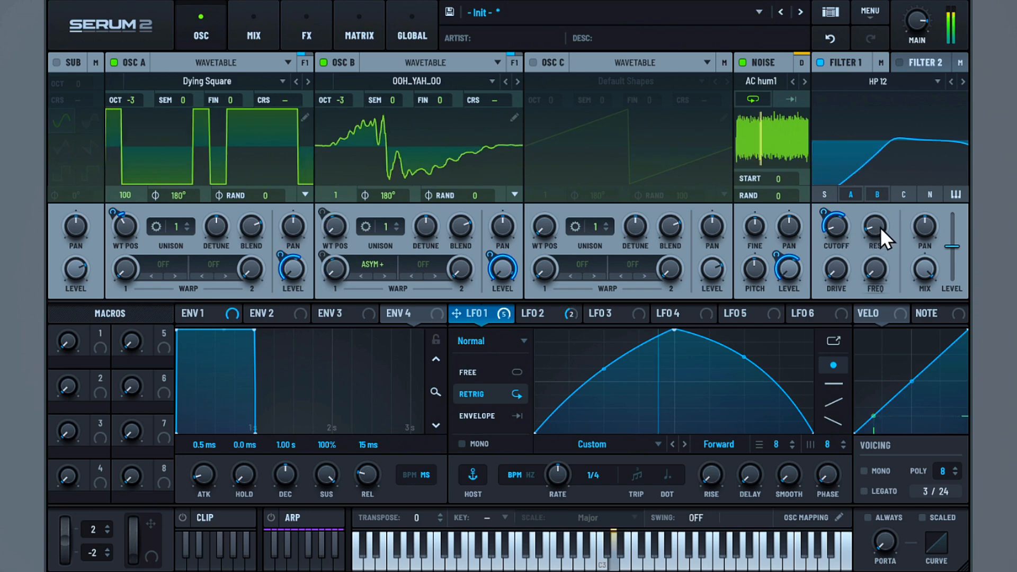
Lower Filter 1's resonance and fine-tune its cutoff slightly downward.
left_click_drag(880, 228, 879, 253)
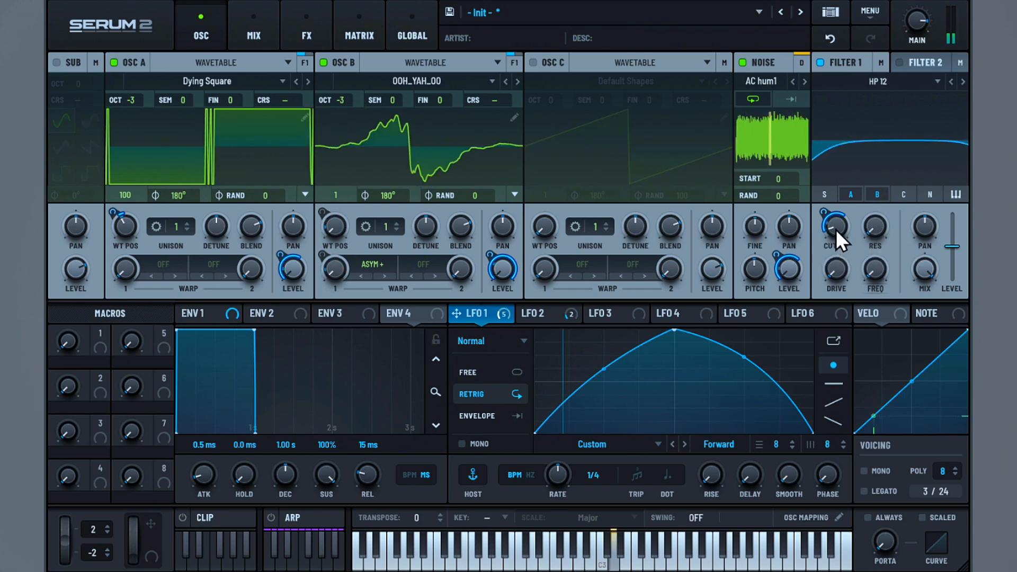
left_click_drag(834, 228, 835, 236)
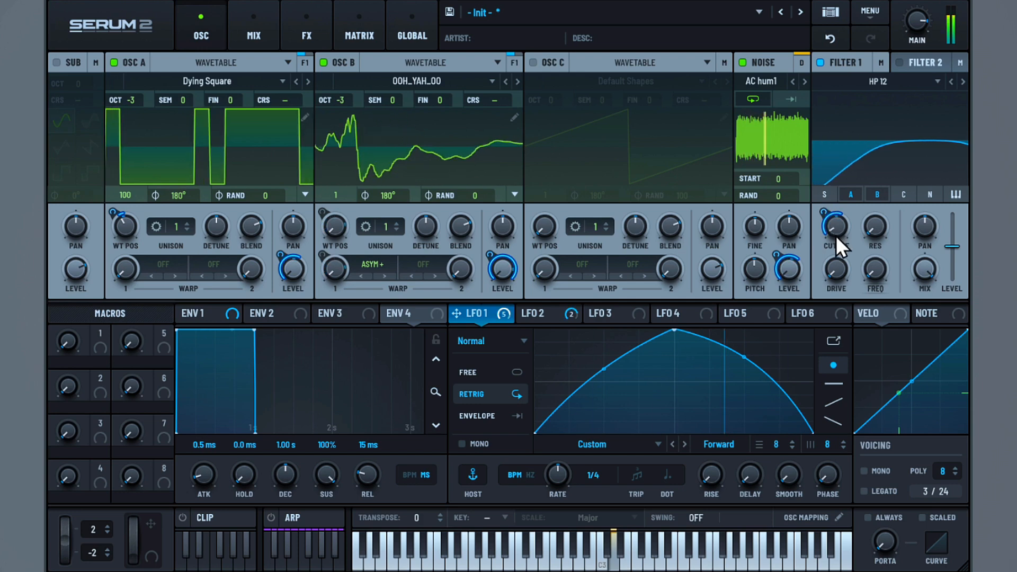
mouse_move(831, 225)
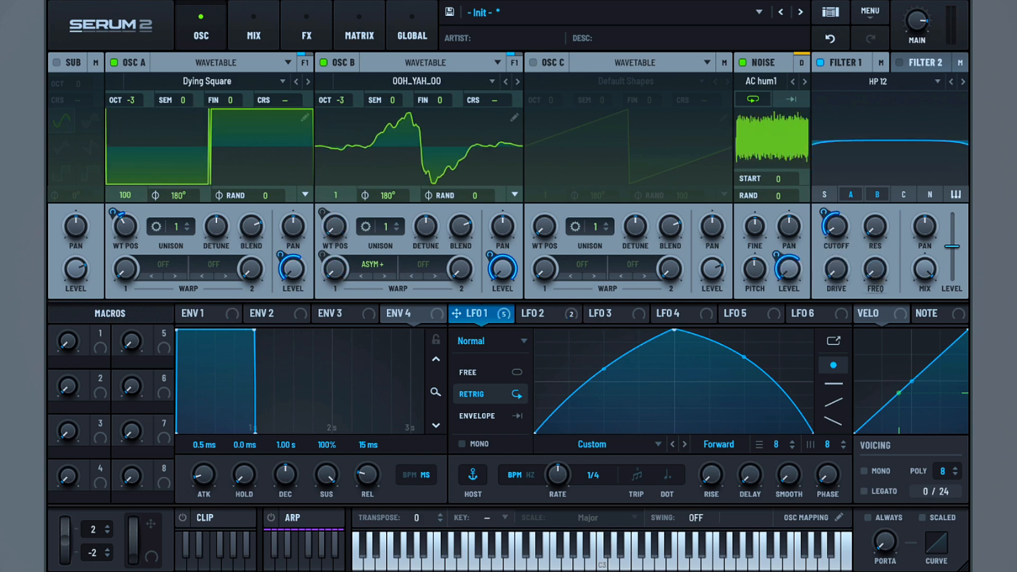
Raise LFO 3's start point to mid-height and set its rate to 1/2.
left_click(613, 312)
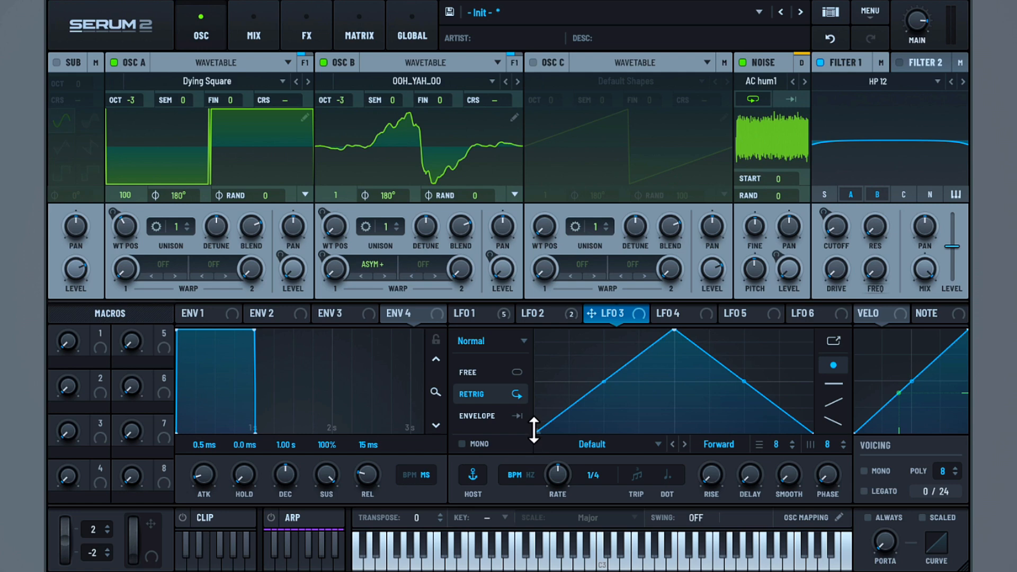
left_click_drag(536, 428, 543, 381)
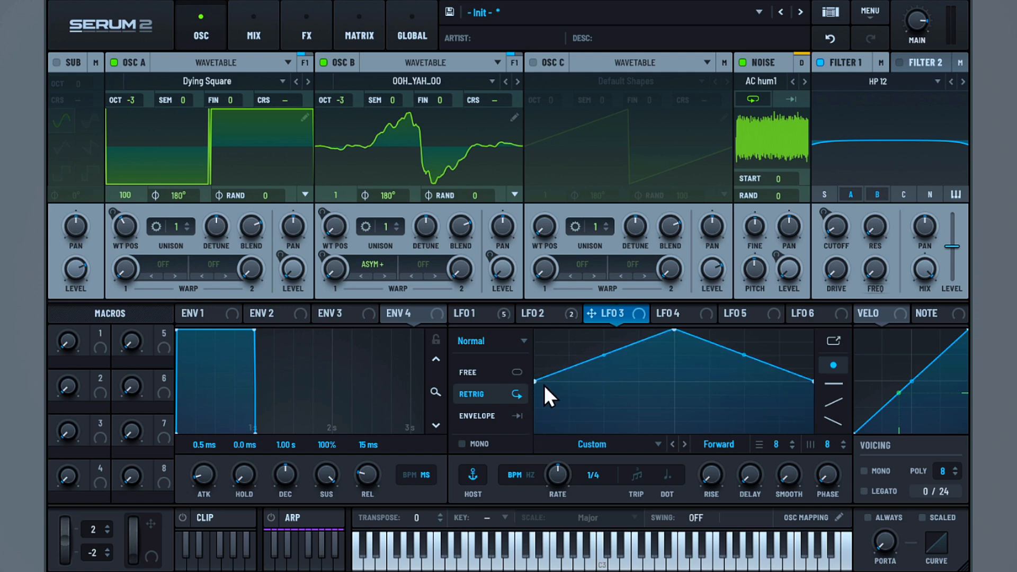
left_click_drag(556, 469, 555, 483)
Add a matrix modulation from LFO 3 to Main Tuning with a 10% amount and bipolar polarity.
left_click(365, 34)
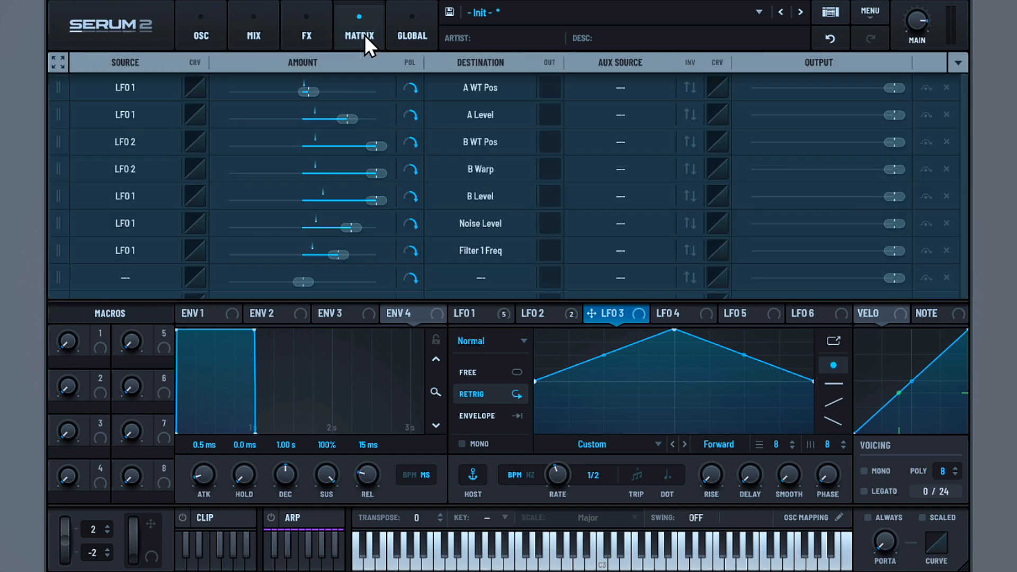
left_click(125, 276)
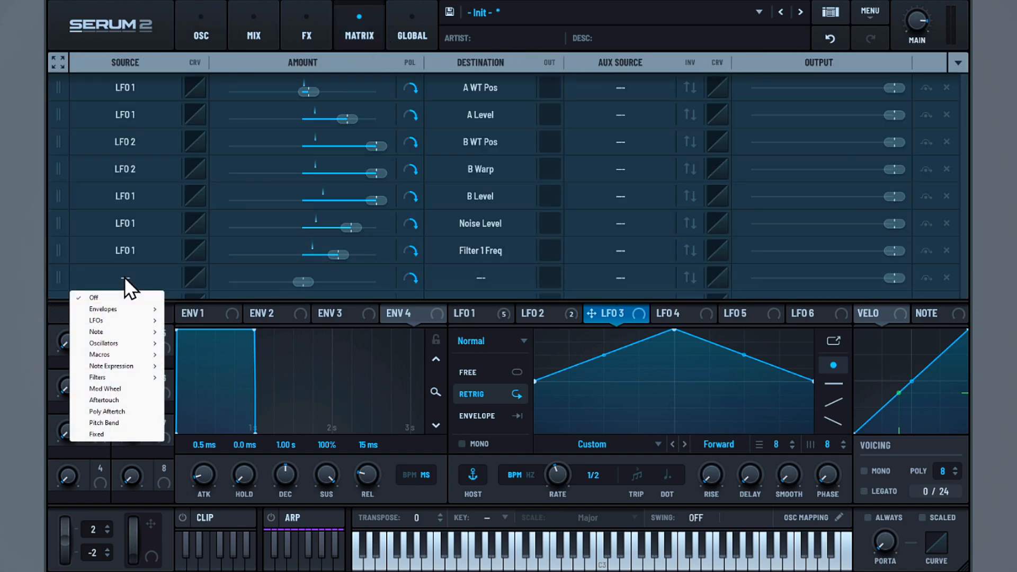
mouse_move(141, 318)
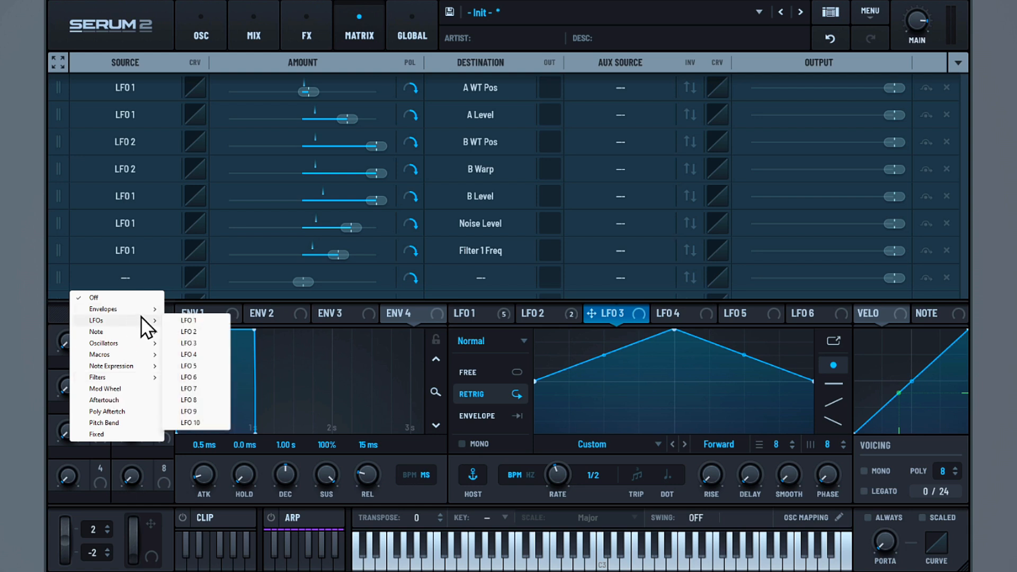
left_click(199, 345)
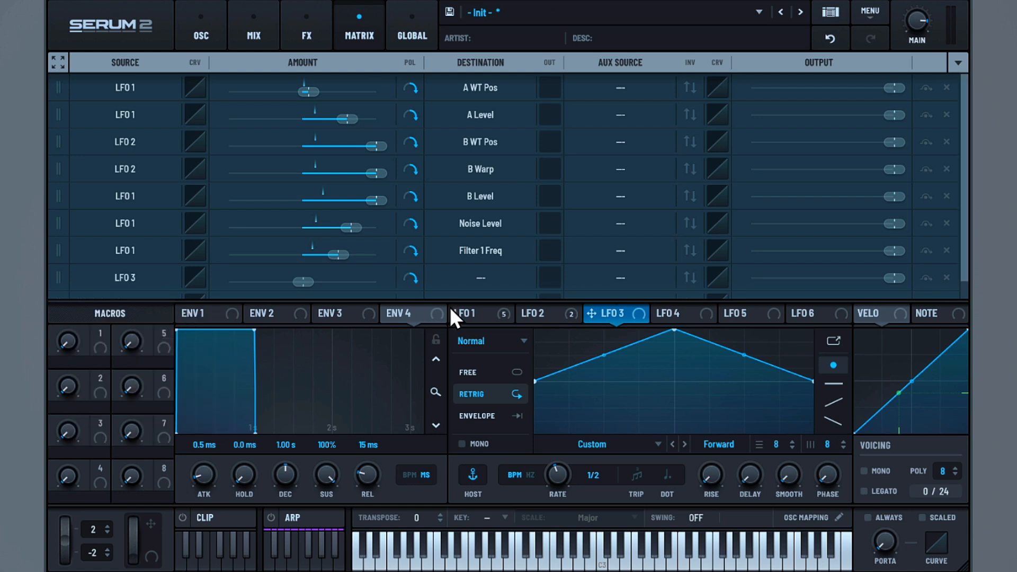
left_click(481, 276)
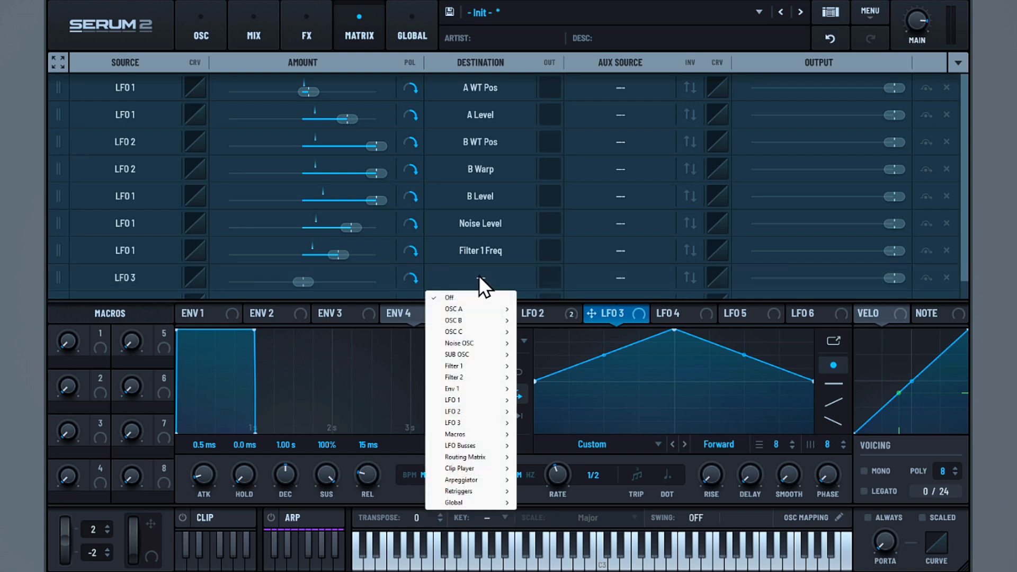
mouse_move(474, 502)
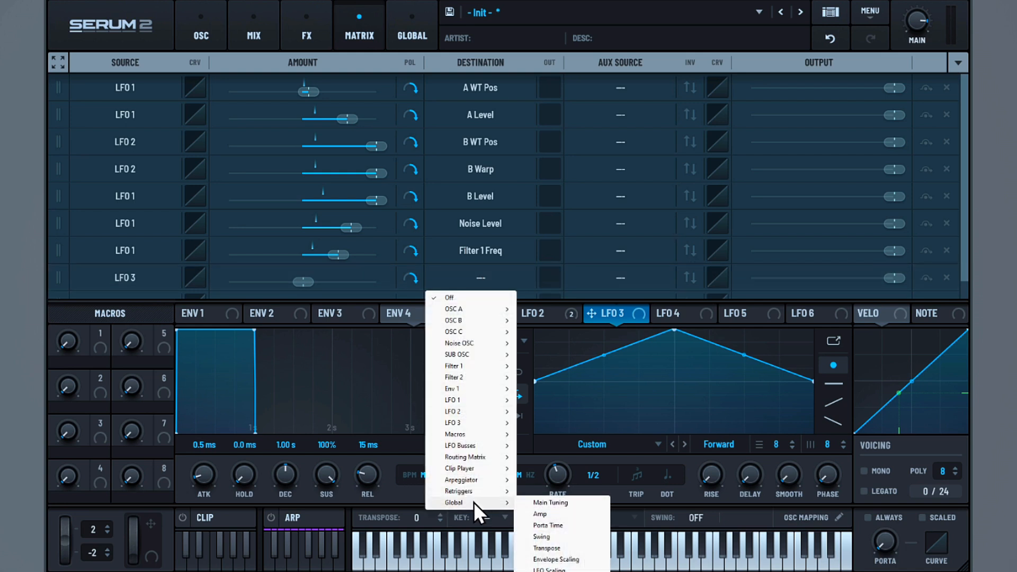
left_click(545, 504)
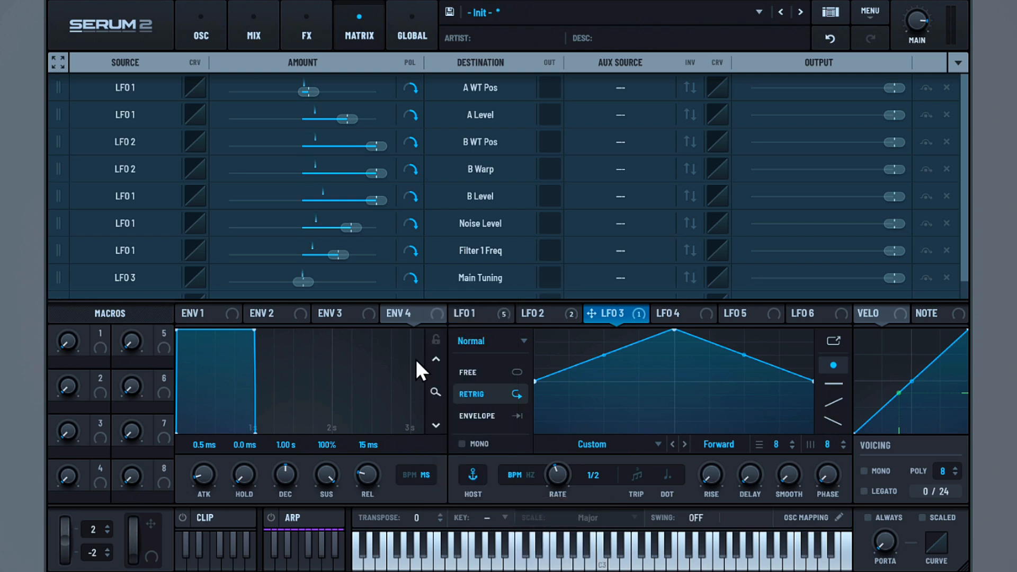
left_click_drag(301, 282, 310, 283)
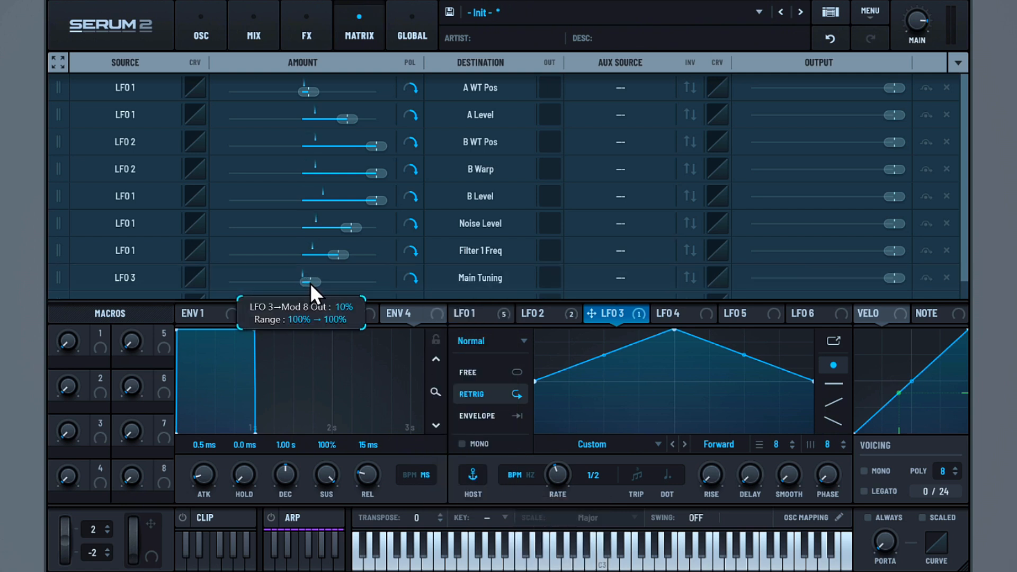
left_click(412, 278)
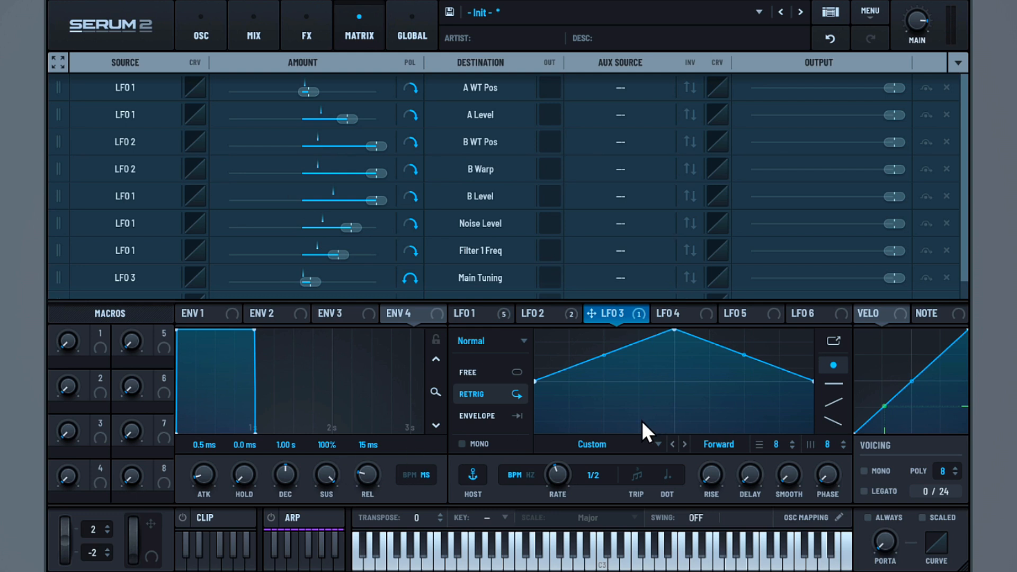
Put LFO 3 in Envelope mode and set a loopback point at its peak.
left_click(493, 416)
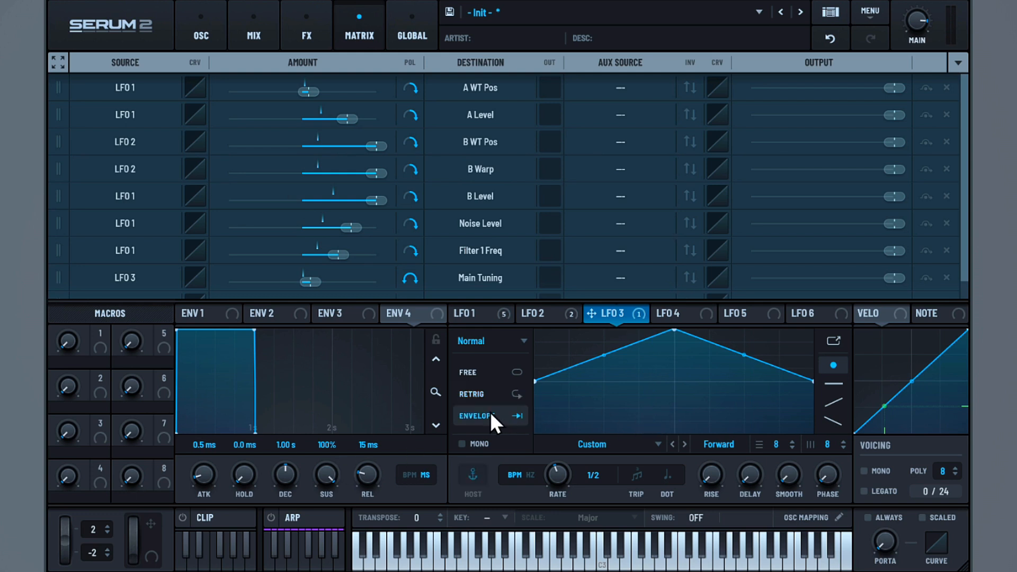
right_click(670, 336)
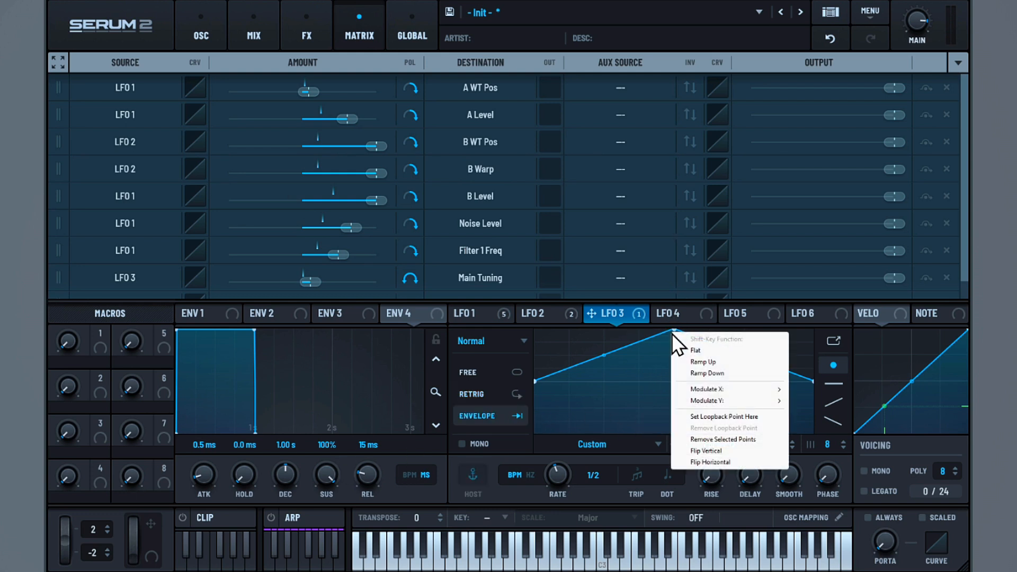
left_click(713, 415)
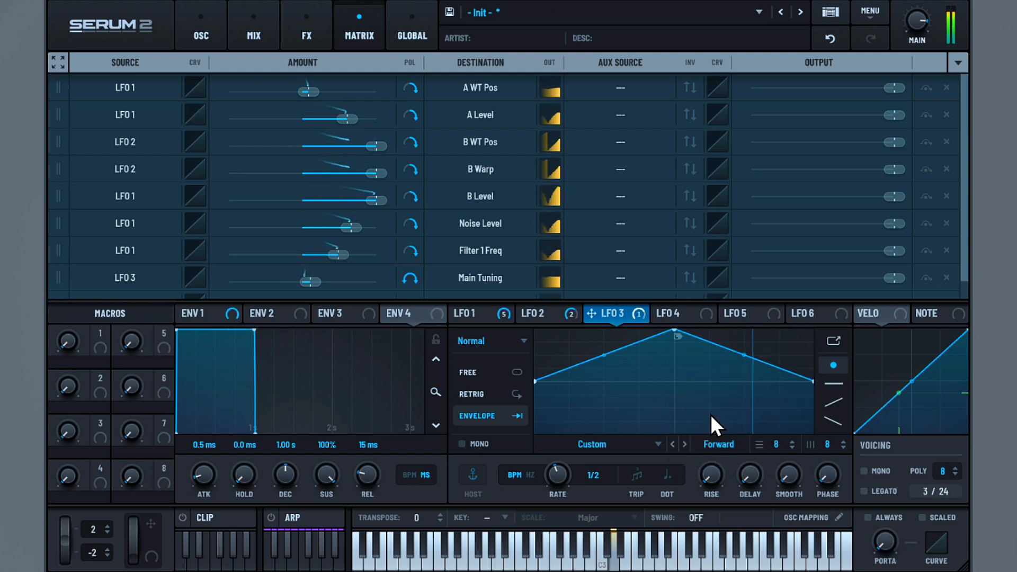
Add a Convolve effect with the factory Short impulse L90 Hall - Wide Vox and modulate its mix with LFO 1.
left_click(306, 36)
left_click(67, 91)
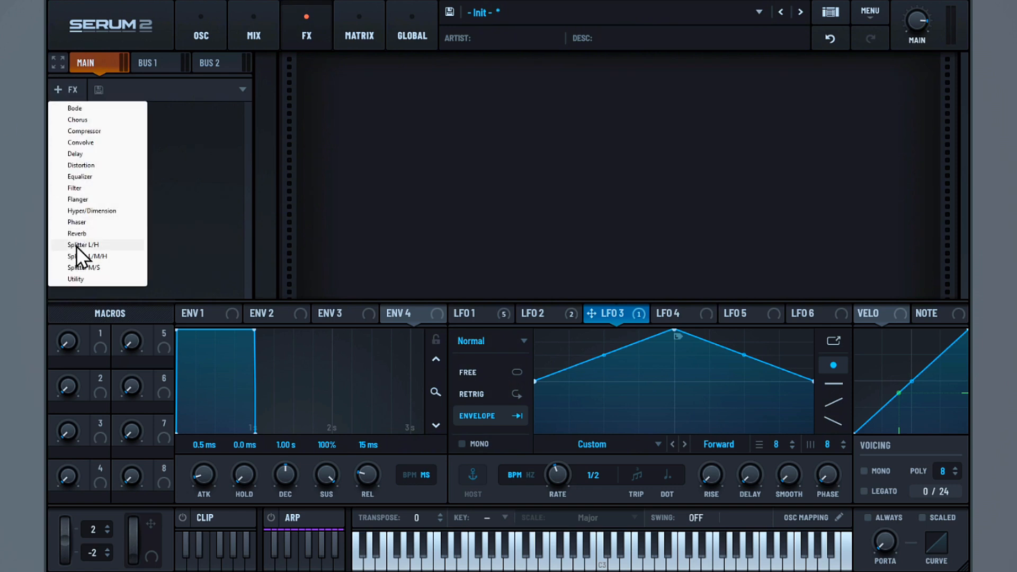
left_click(91, 145)
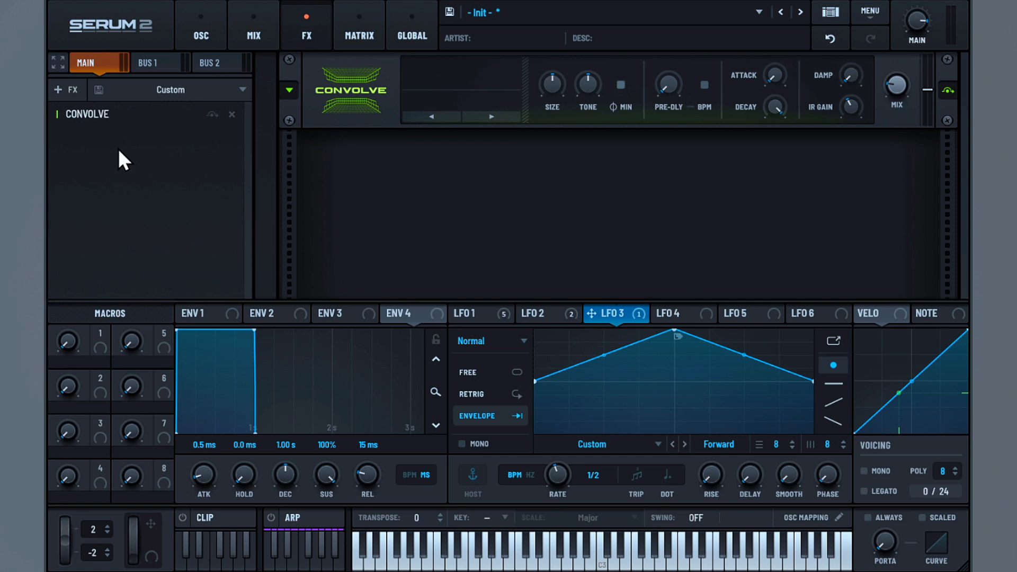
left_click(462, 101)
mouse_move(457, 115)
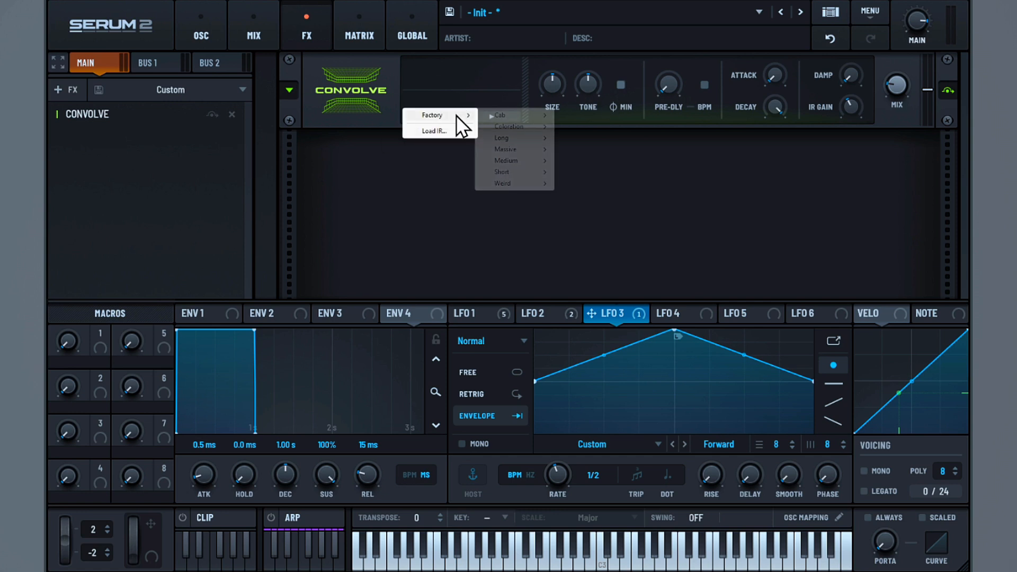
mouse_move(511, 173)
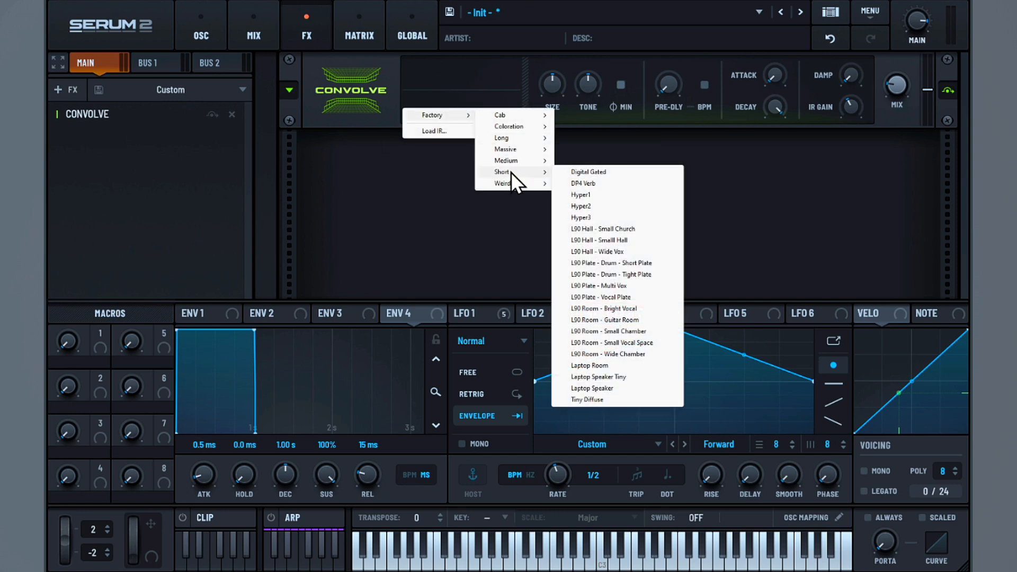
left_click(614, 251)
mouse_move(900, 87)
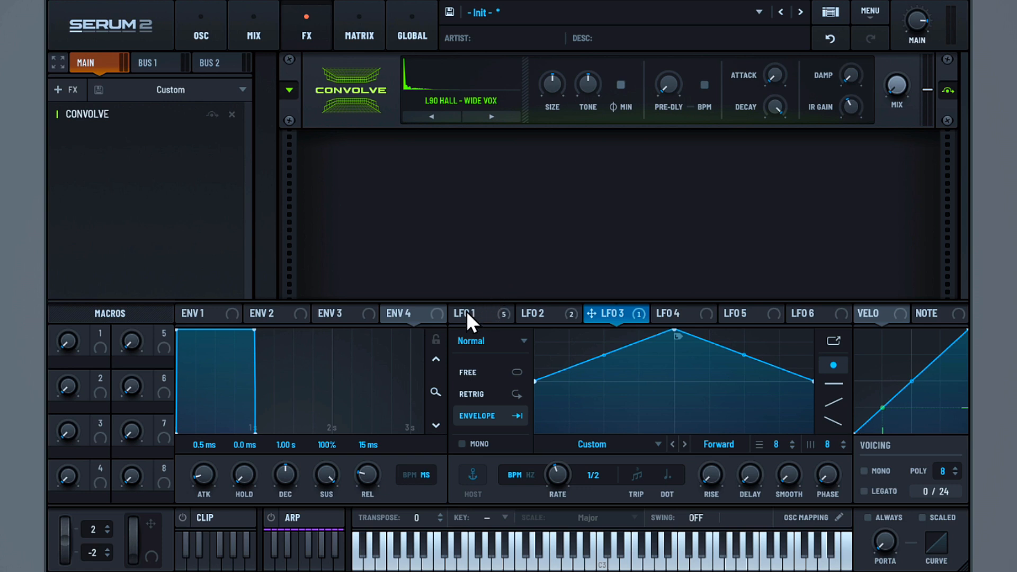
left_click_drag(466, 318, 898, 89)
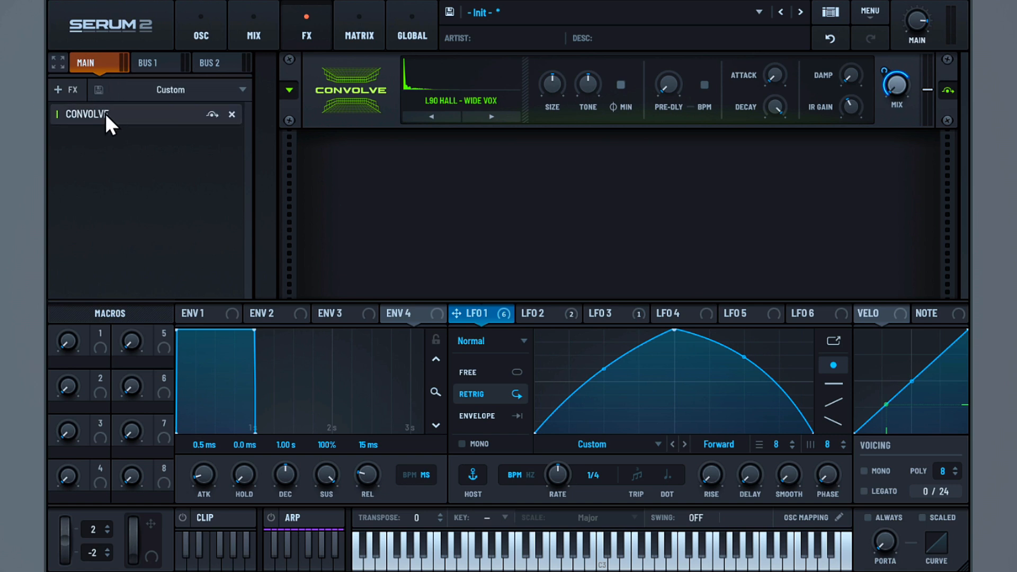
Add a Distortion effect and set its type to Diode 2.
left_click(65, 90)
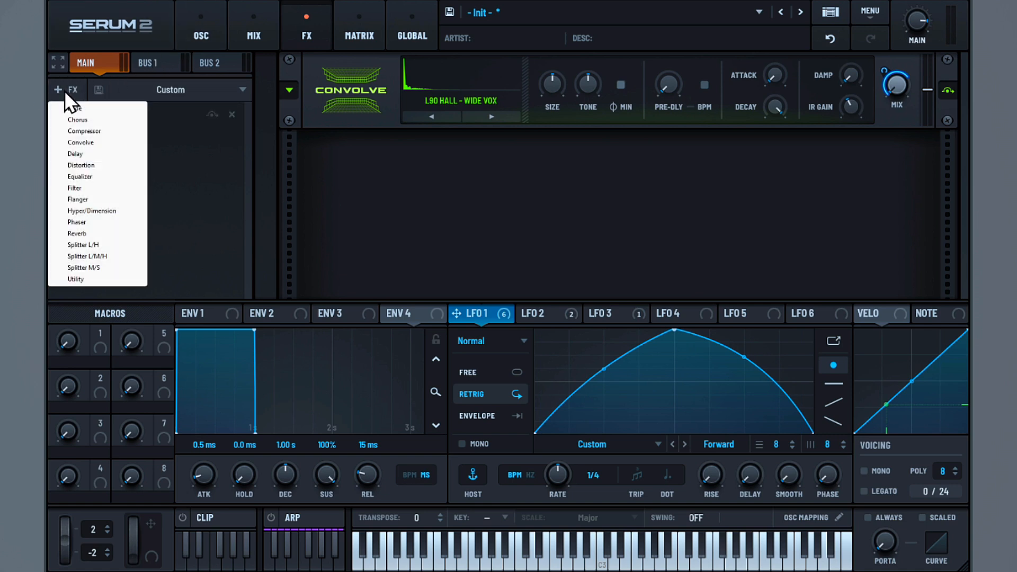
left_click(91, 165)
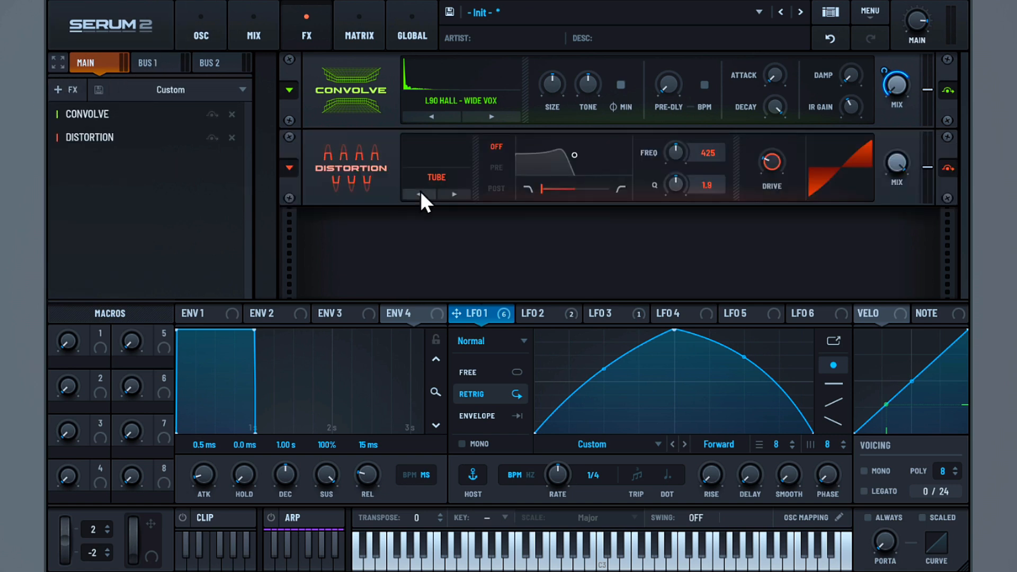
left_click(454, 194)
left_click(454, 194)
left_click(454, 194)
left_click(453, 194)
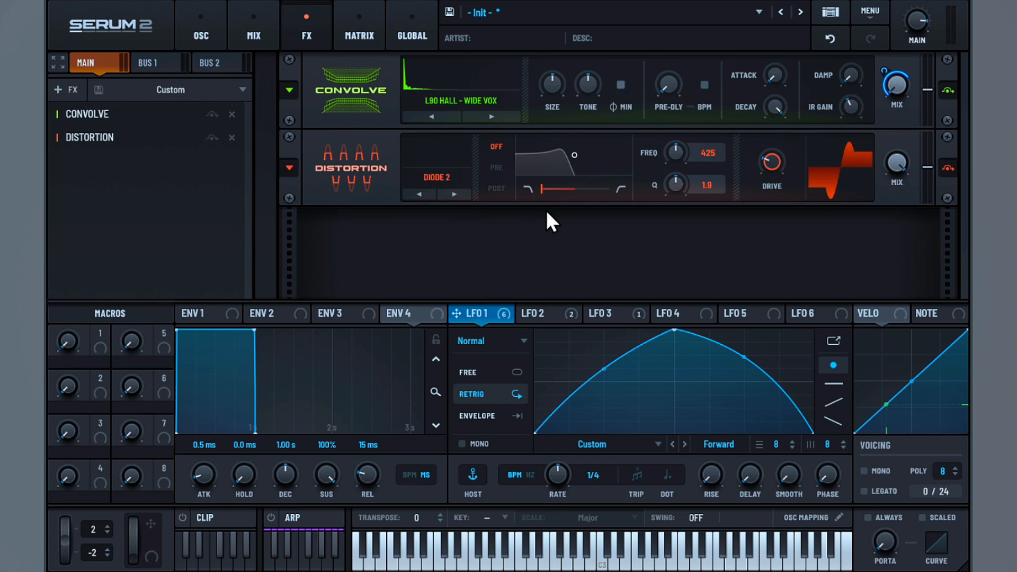
Raise the distortion's drive to maximum, lower its mix and modulate that mix with LFO 1.
left_click_drag(768, 165, 818, 44)
left_click_drag(899, 169, 837, 303)
left_click_drag(456, 313, 884, 165)
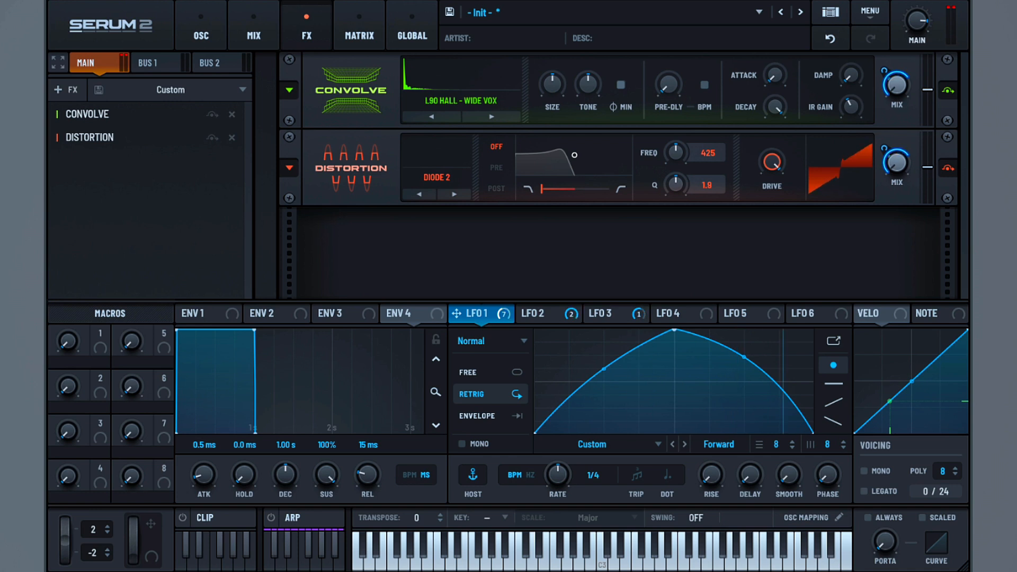
Add a Filter effect and set its type to the Flanges filter Cmb HL6-.
left_click(60, 90)
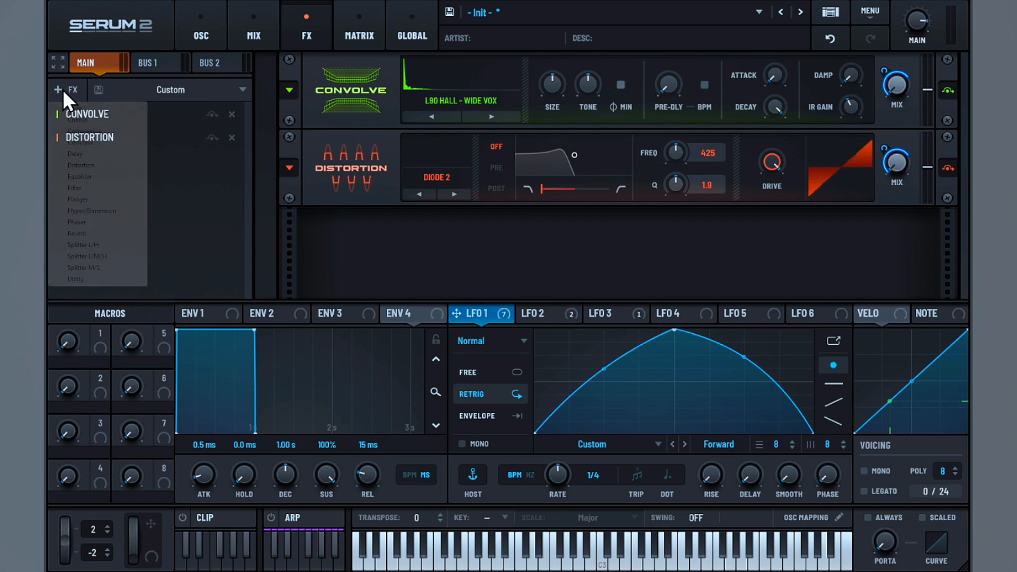
left_click(78, 188)
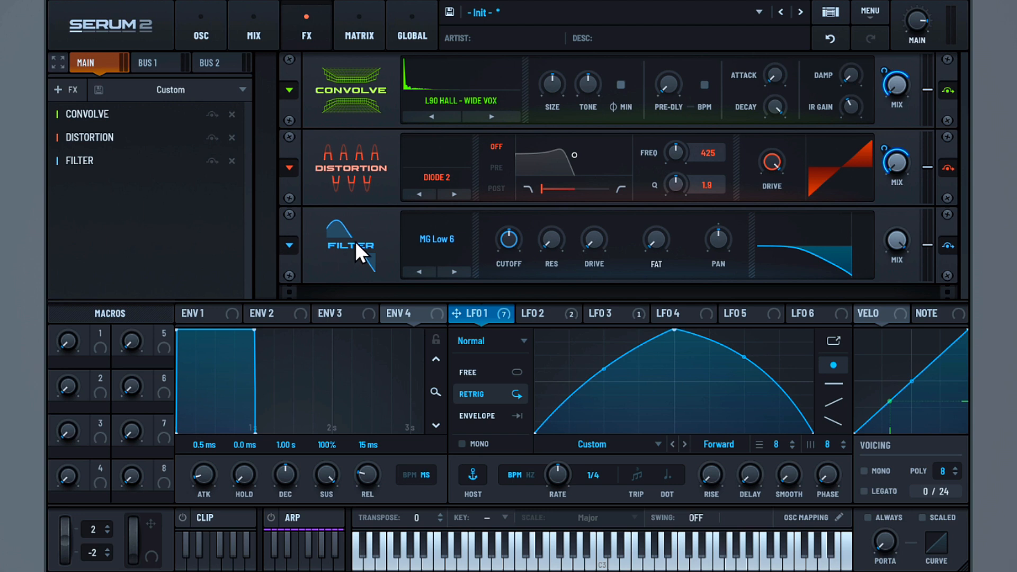
left_click(438, 240)
mouse_move(436, 267)
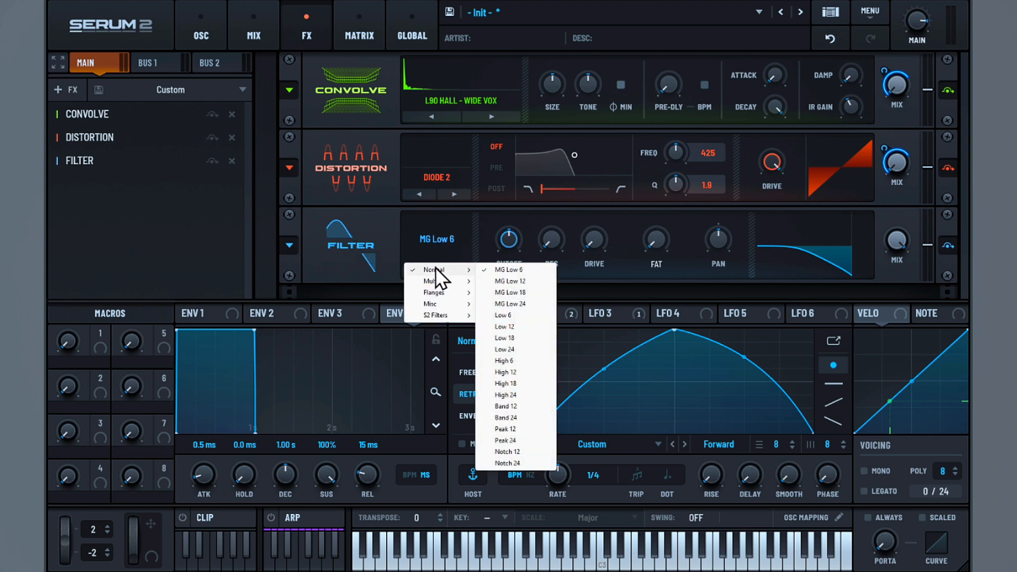
mouse_move(440, 300)
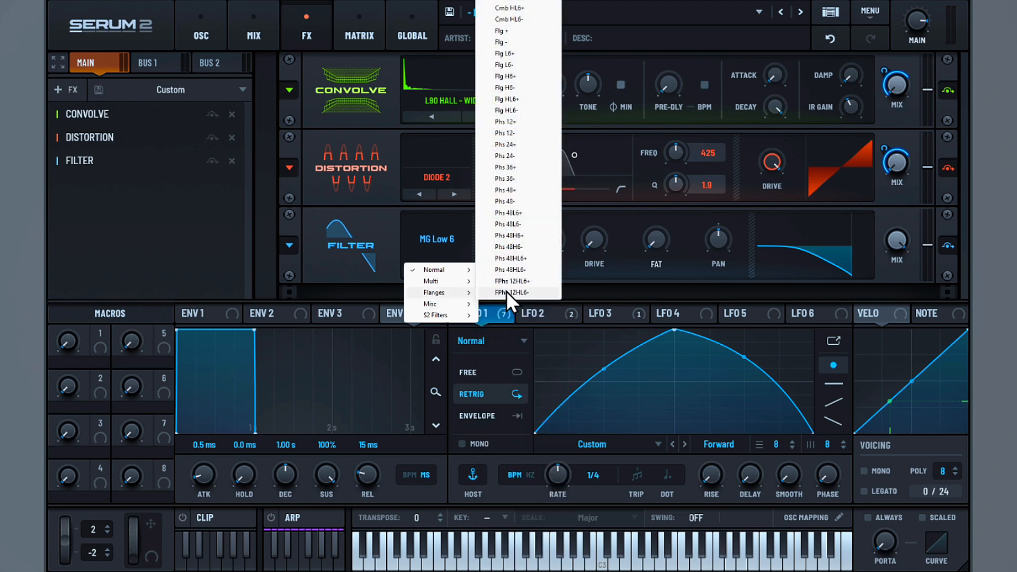
left_click(530, 19)
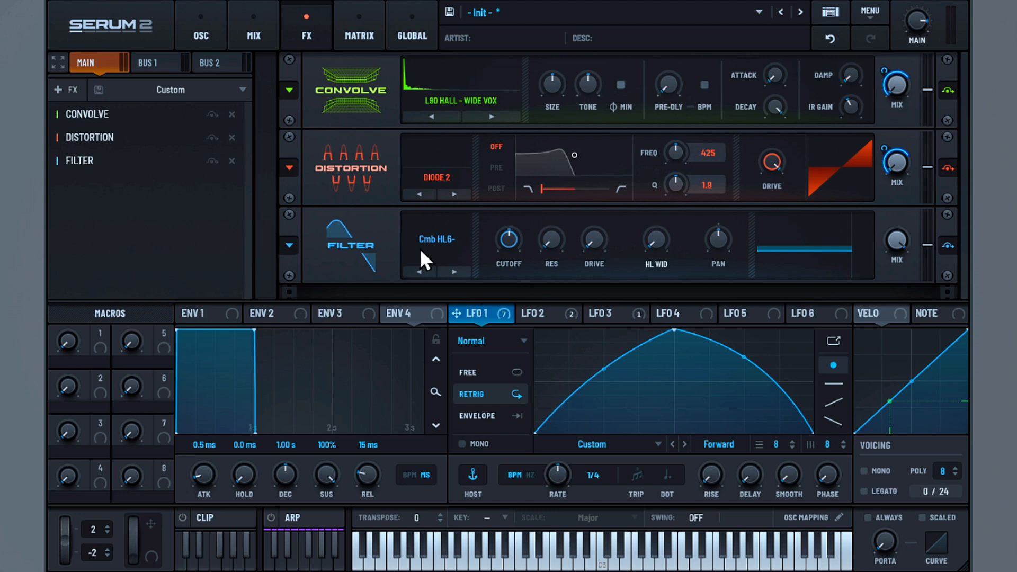
Lower the filter effect's cutoff and modulate that cutoff with LFO 2.
left_click_drag(501, 244, 501, 270)
left_click(542, 313)
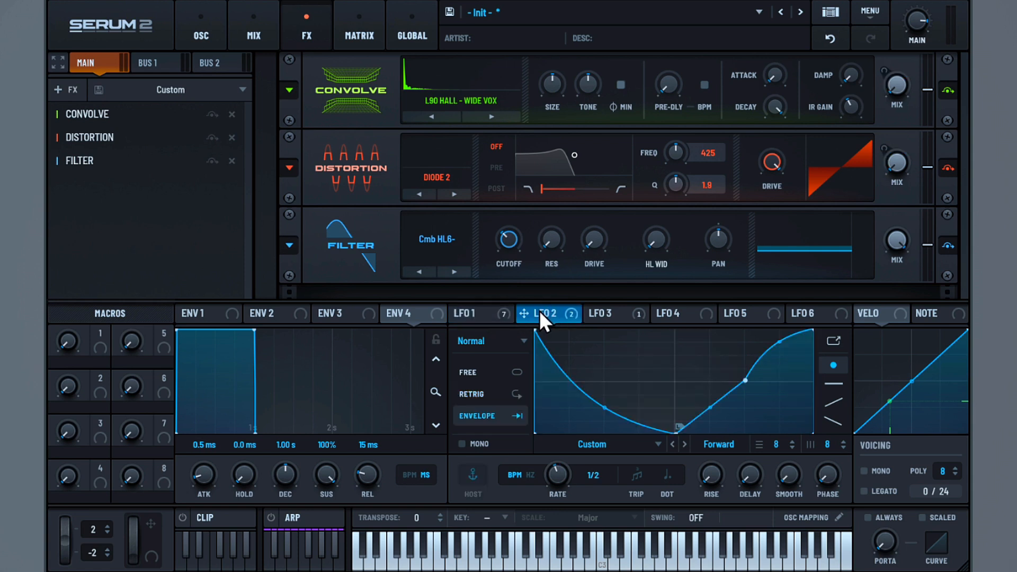
left_click_drag(540, 310, 495, 253)
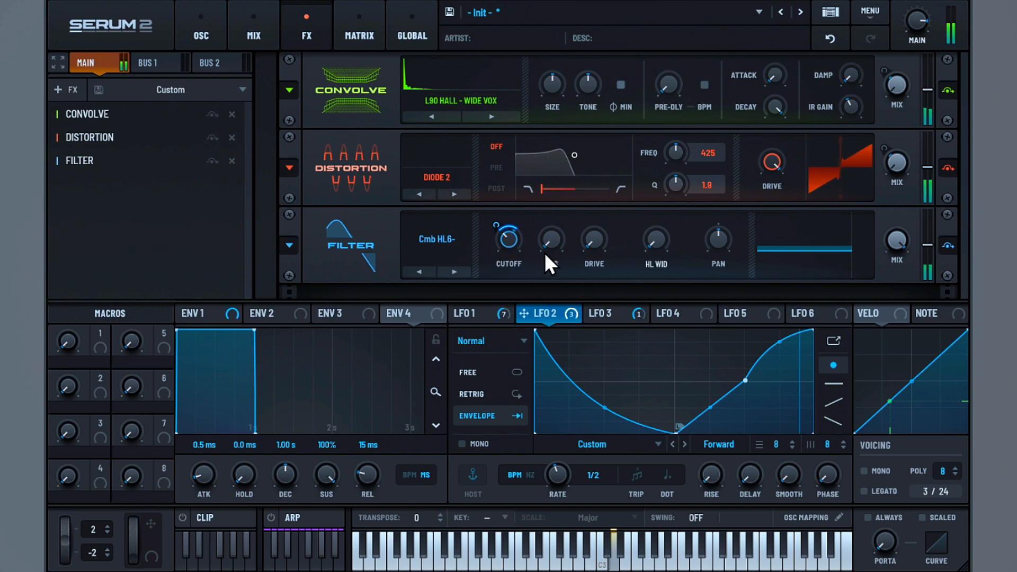
Raise the filter effect's resonance and HL width to around halfway, and compare the sound with the effect bypassed.
left_click_drag(551, 236, 578, 160)
left_click_drag(669, 243, 685, 162)
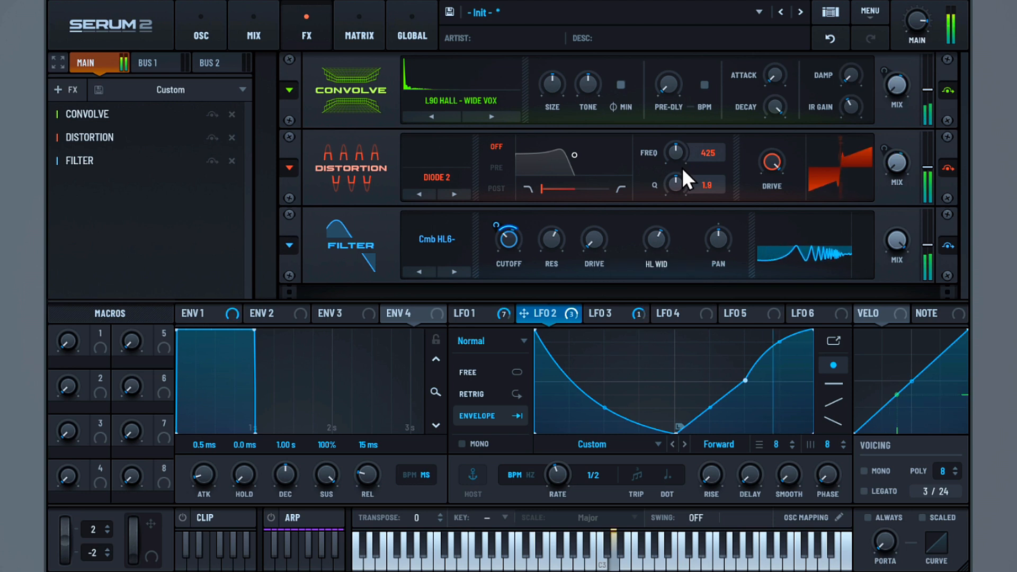
left_click(947, 244)
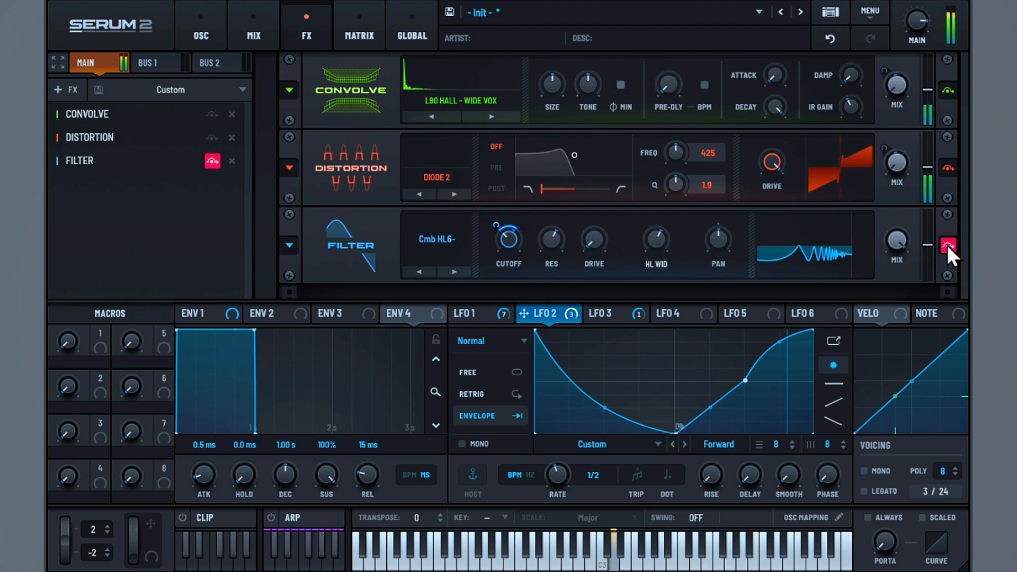
left_click(947, 245)
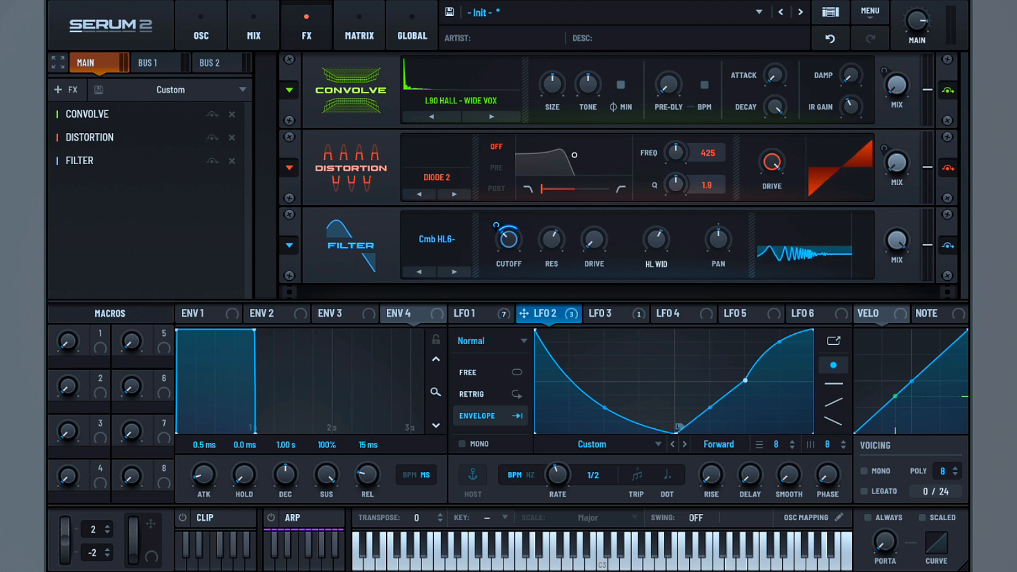
Reshape LFO 4 to stay at zero for the first half, rise to a peak past the centre and fall back to zero.
left_click(672, 313)
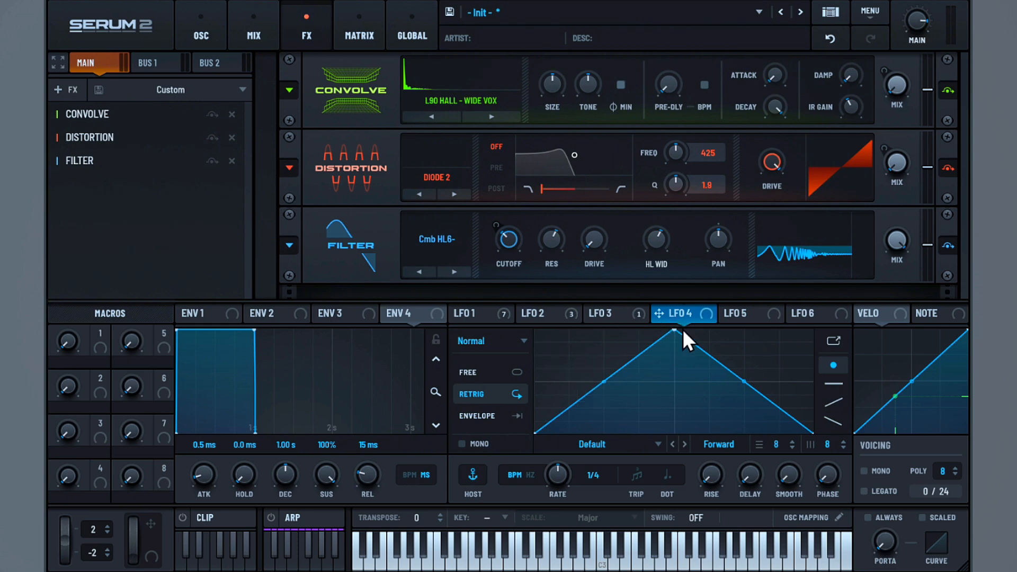
left_click_drag(683, 334, 709, 315)
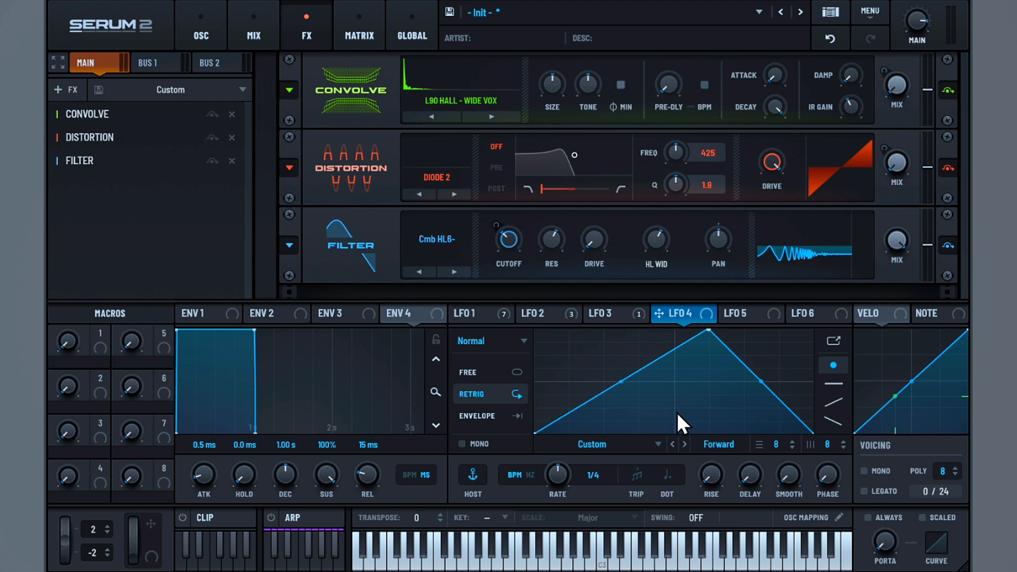
left_click_drag(677, 412, 666, 443)
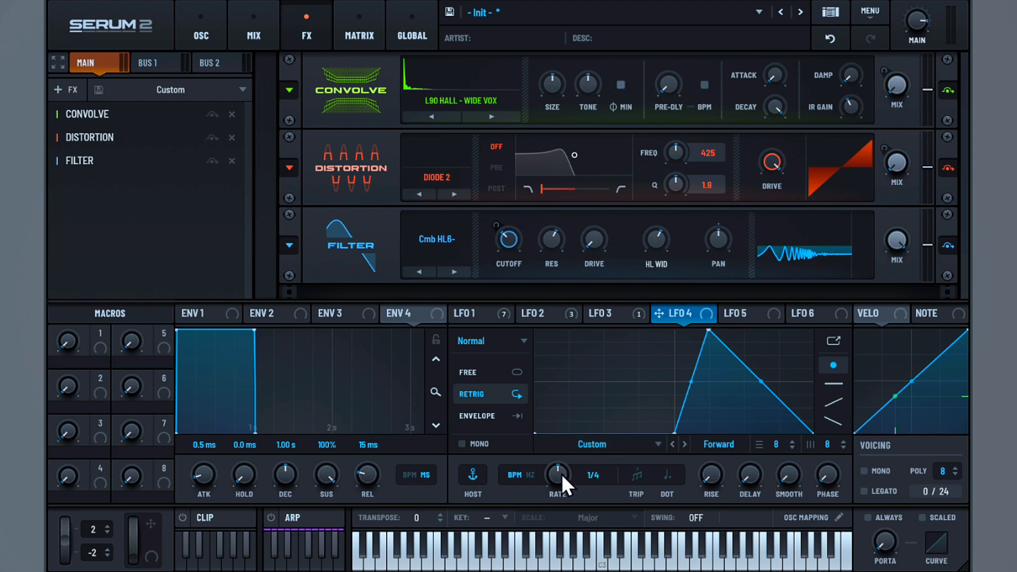
Set LFO 4's rate to one bar, assign it to the filter effect's cutoff and audition the patch.
left_click_drag(561, 475, 558, 495)
left_click_drag(688, 313, 501, 281)
key("space")
Add two Compressor effects after the filter and set both to multiband mode.
left_click(68, 91)
left_click(85, 134)
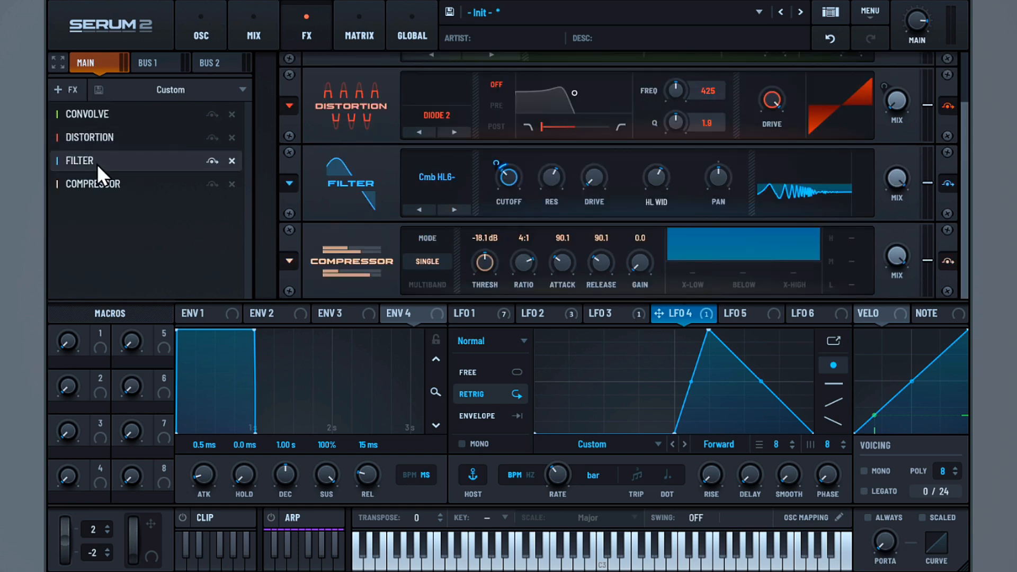
left_click(444, 285)
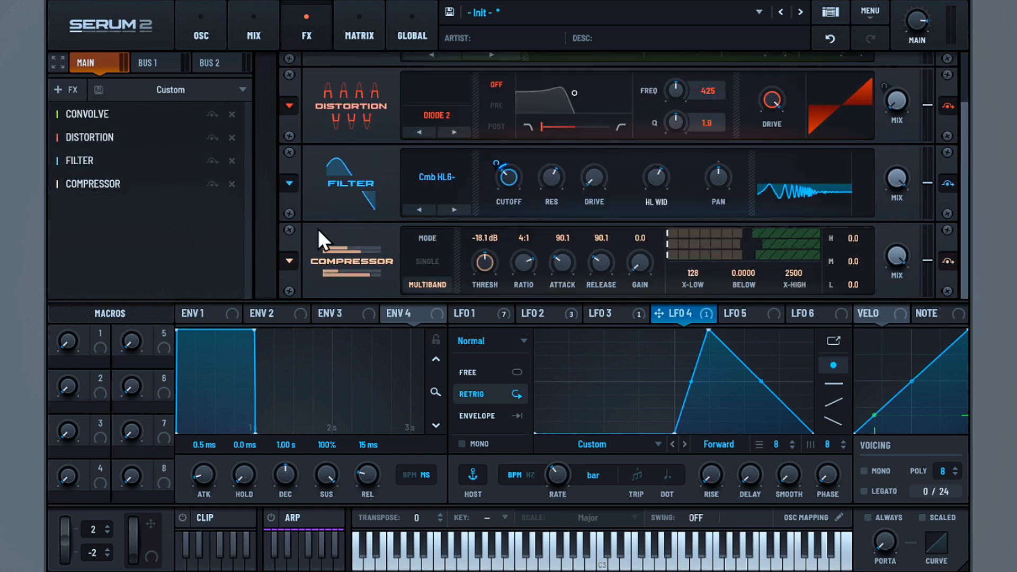
left_click(68, 91)
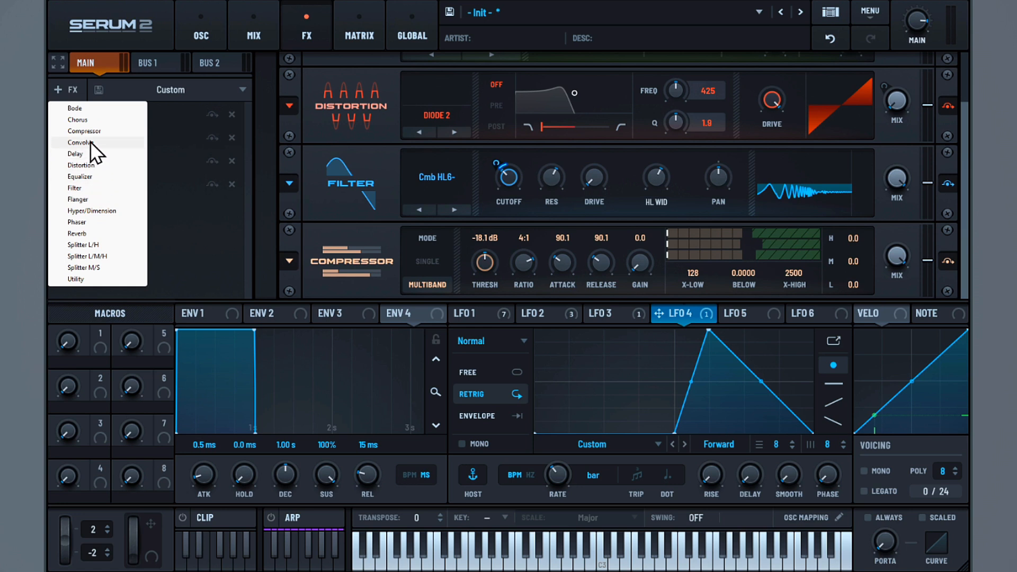
left_click(90, 141)
left_click(427, 285)
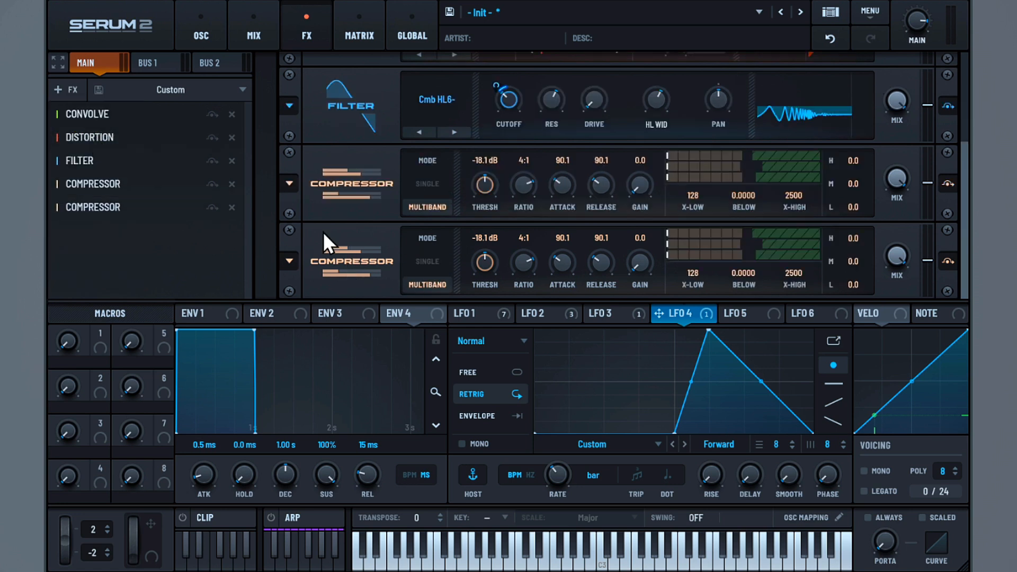
Add a third Compressor in multiband mode and set its gain to 15.2 dB.
left_click(70, 90)
left_click(87, 132)
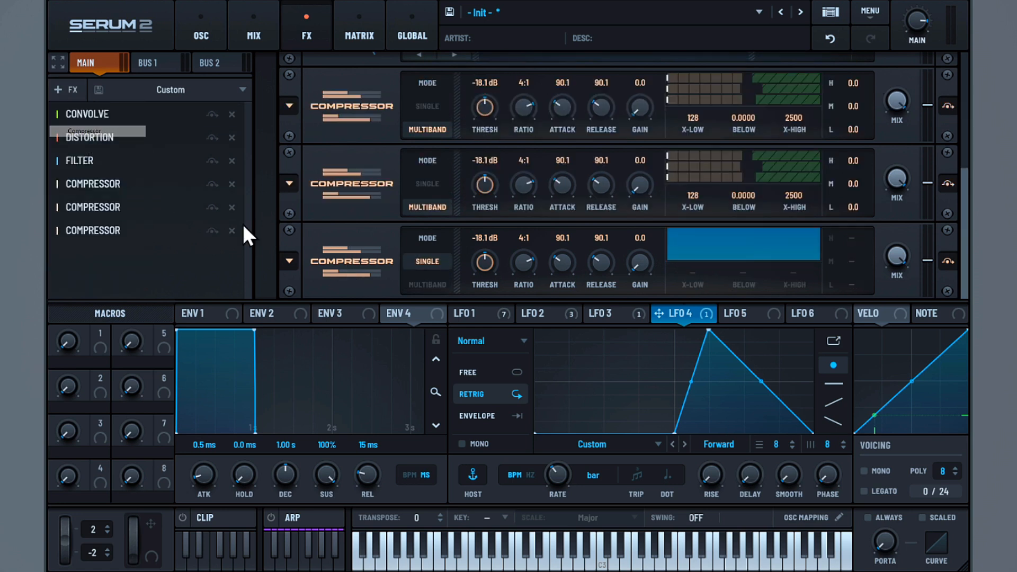
left_click(424, 282)
left_click_drag(663, 268, 658, 204)
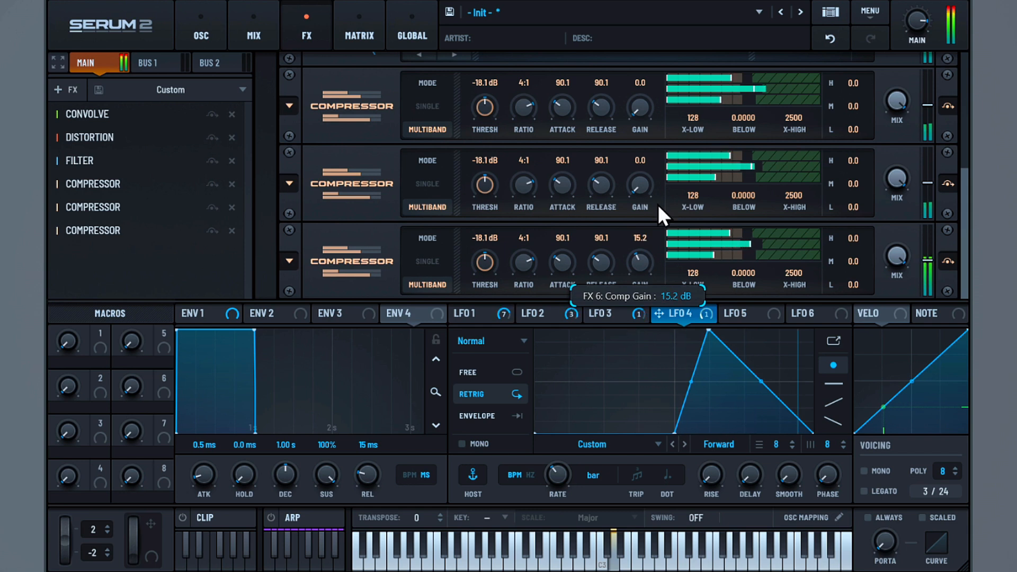
Add an Equalizer at the end of the chain and set its high band to Q 37 and gain 7.4.
left_click(58, 89)
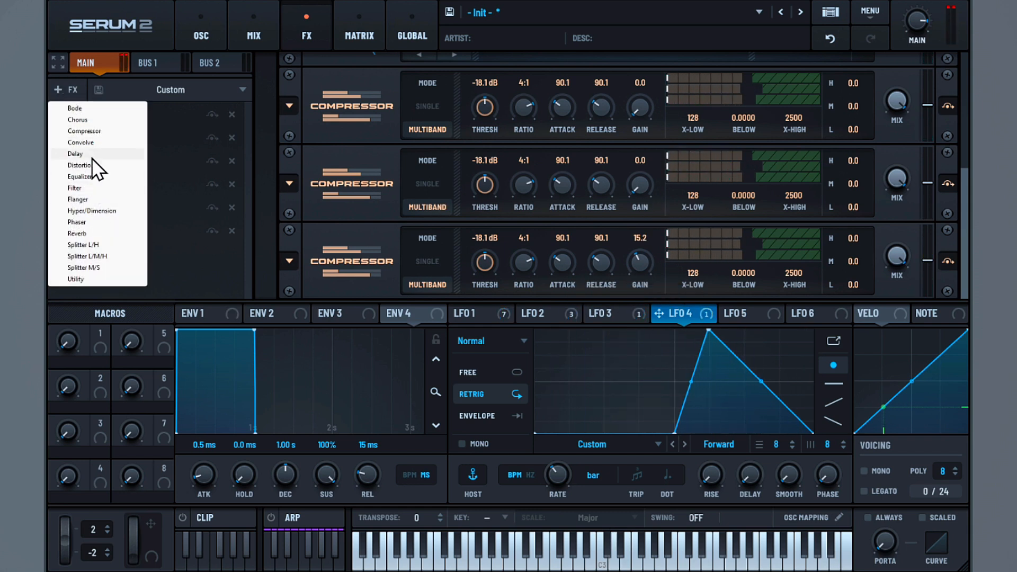
left_click(94, 176)
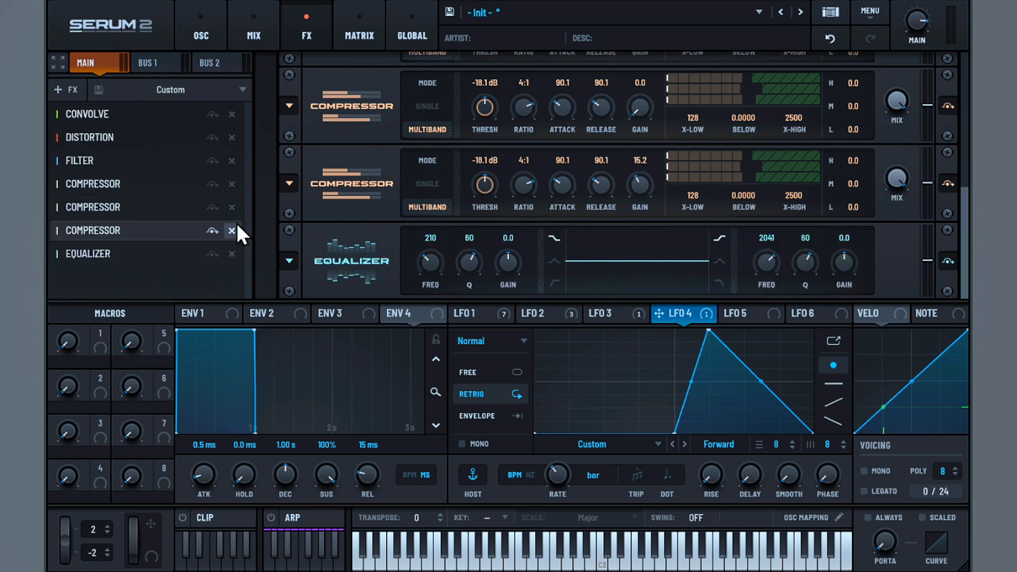
mouse_move(845, 260)
left_mouse_down()
mouse_move(850, 239)
mouse_move(802, 284)
mouse_move(851, 261)
left_mouse_up()
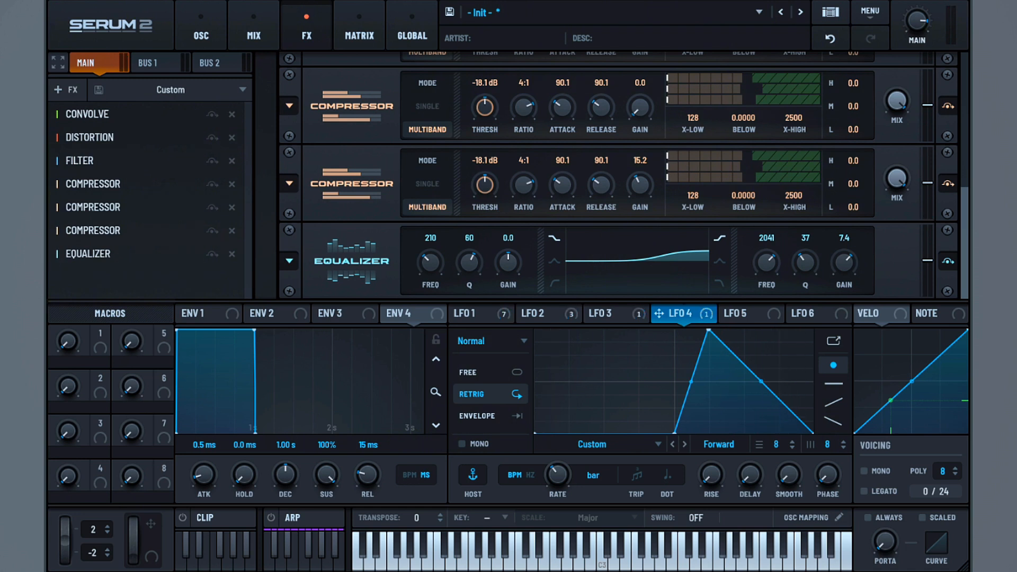
Hold the second half of LFO 1's curve at maximum and set LFO 1 to Envelope mode.
left_click(200, 38)
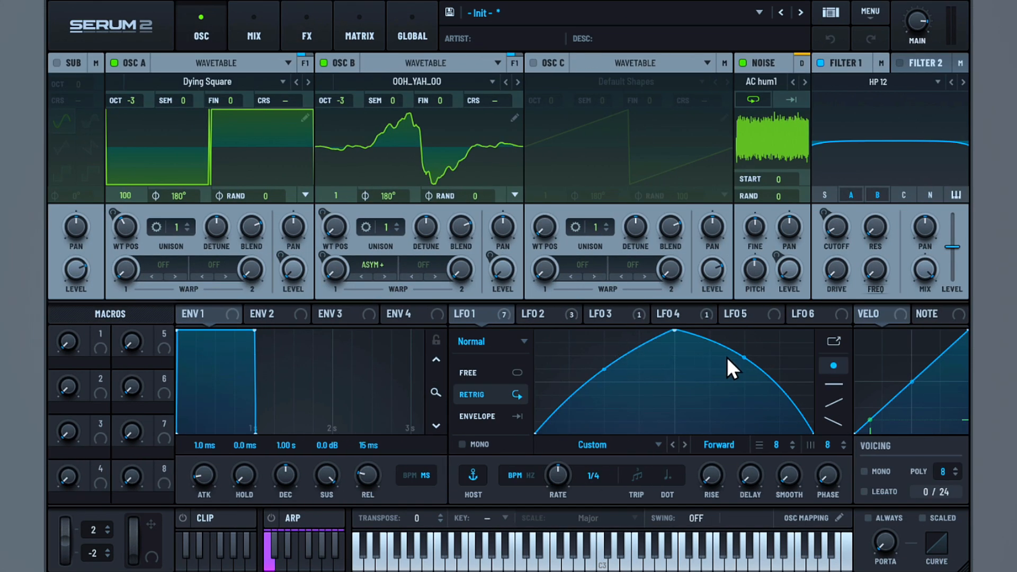
left_click_drag(727, 358, 866, 317)
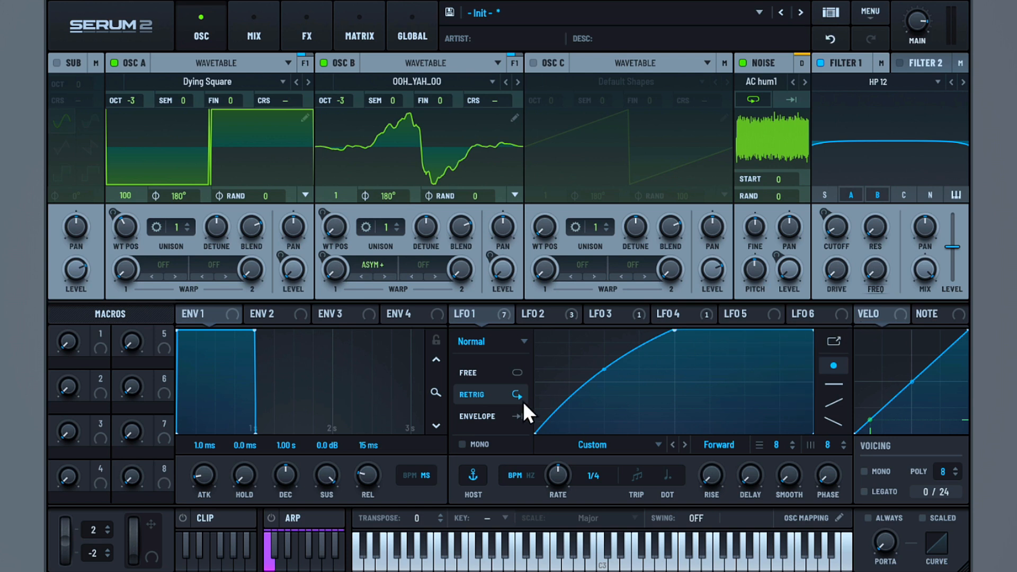
left_click(486, 417)
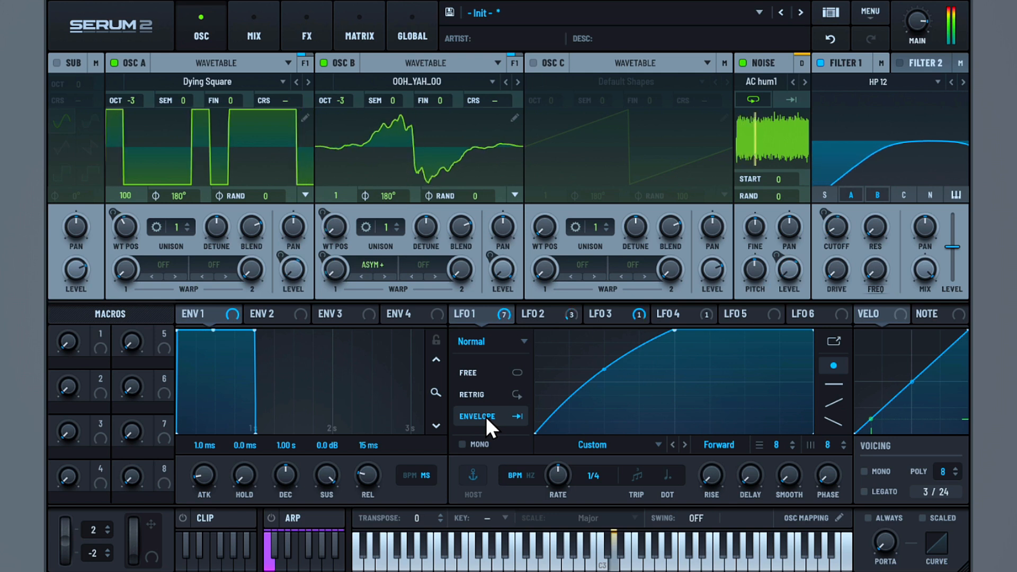
Remove the loopback point from LFO 2 and increase its rate.
left_click(541, 314)
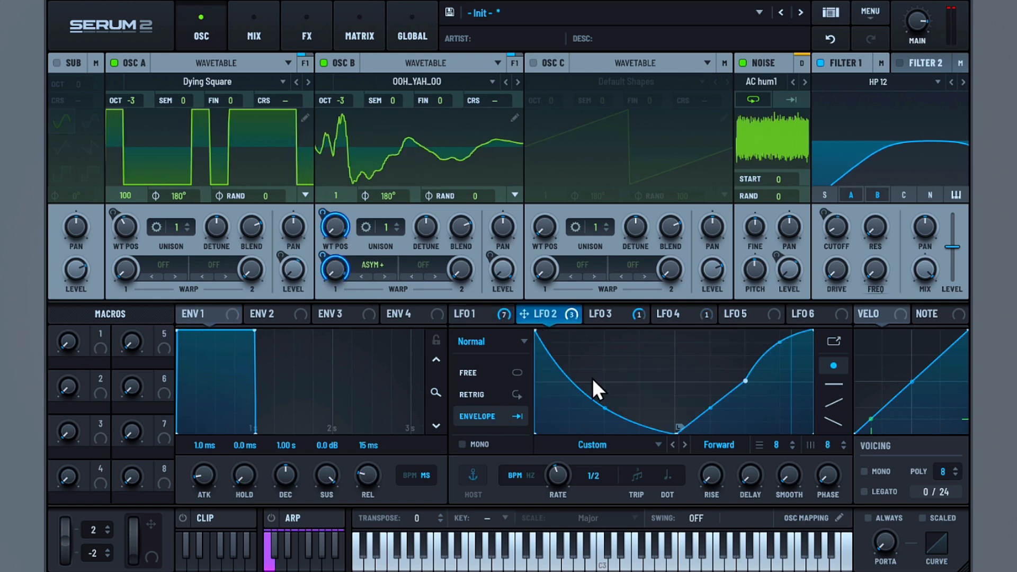
right_click(675, 430)
left_click(746, 530)
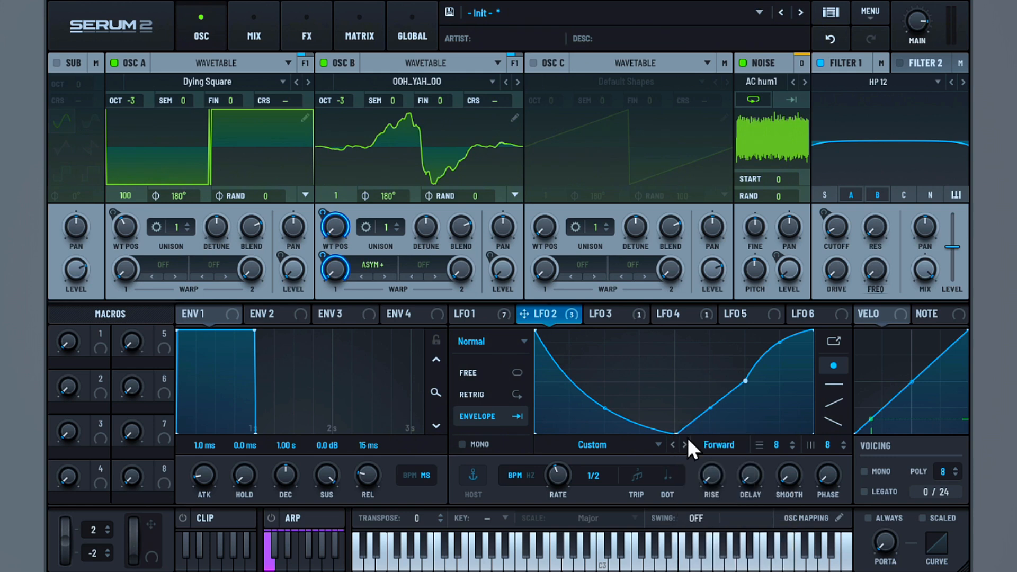
left_click_drag(566, 479, 566, 473)
Try to clear the loopback point at LFO 3's peak and set LFO 3's rate to 1/4.
left_click(609, 312)
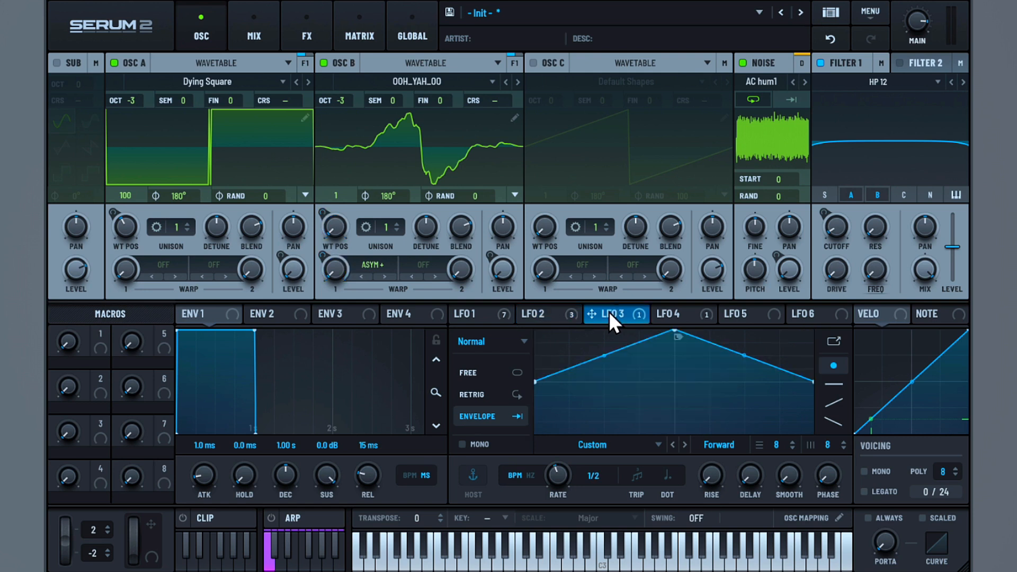
right_click(676, 333)
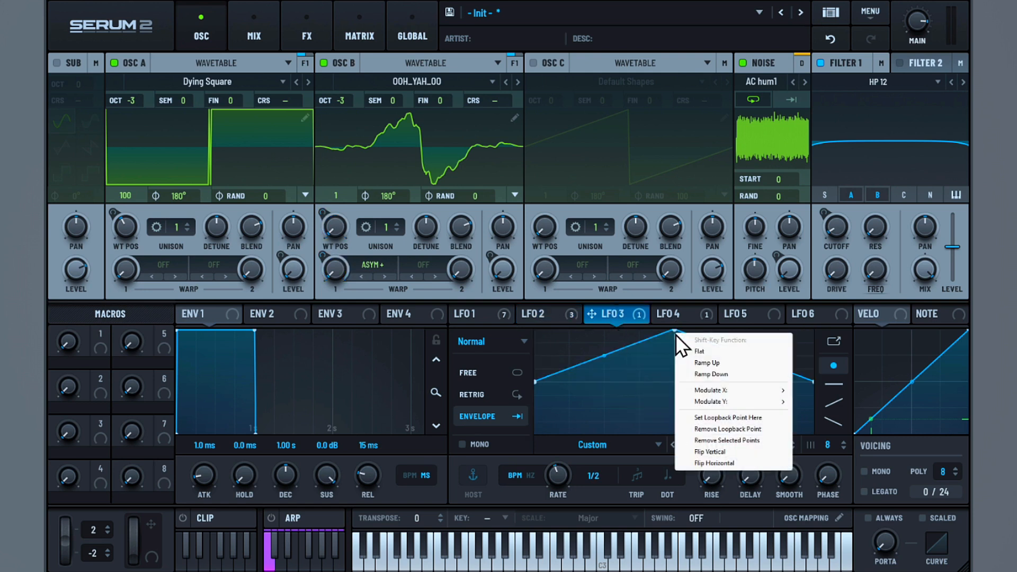
left_click(726, 418)
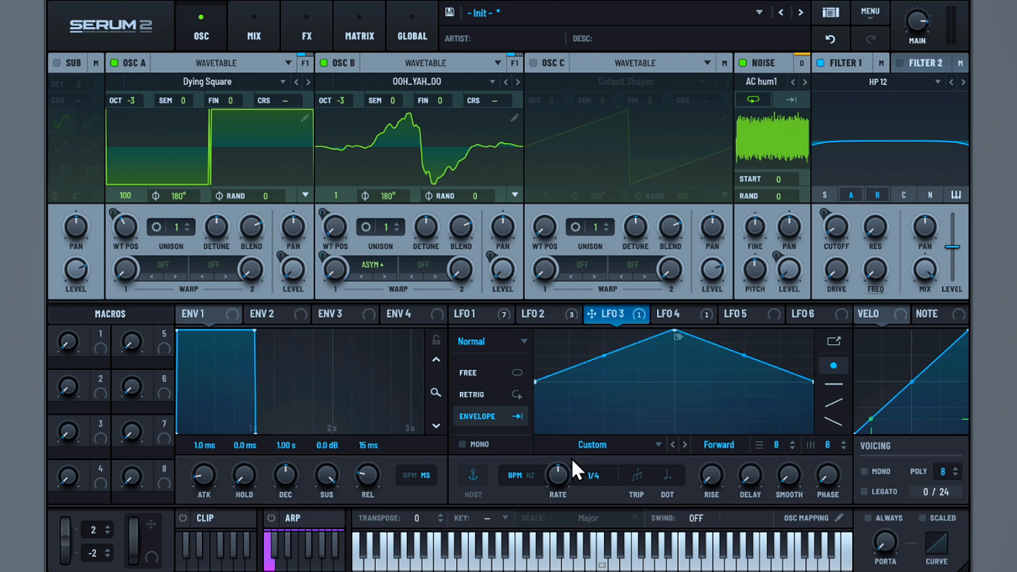
Flatten LFO 4 by lowering its peak point to zero.
left_click(669, 313)
left_click_drag(711, 336, 712, 461)
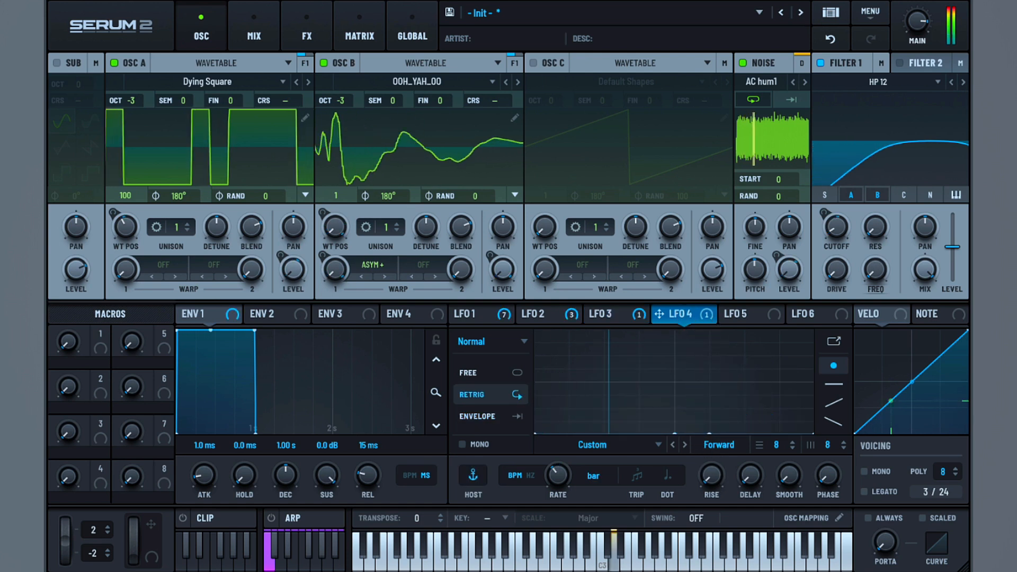
Remove the loopback point from LFO 3.
left_click(604, 313)
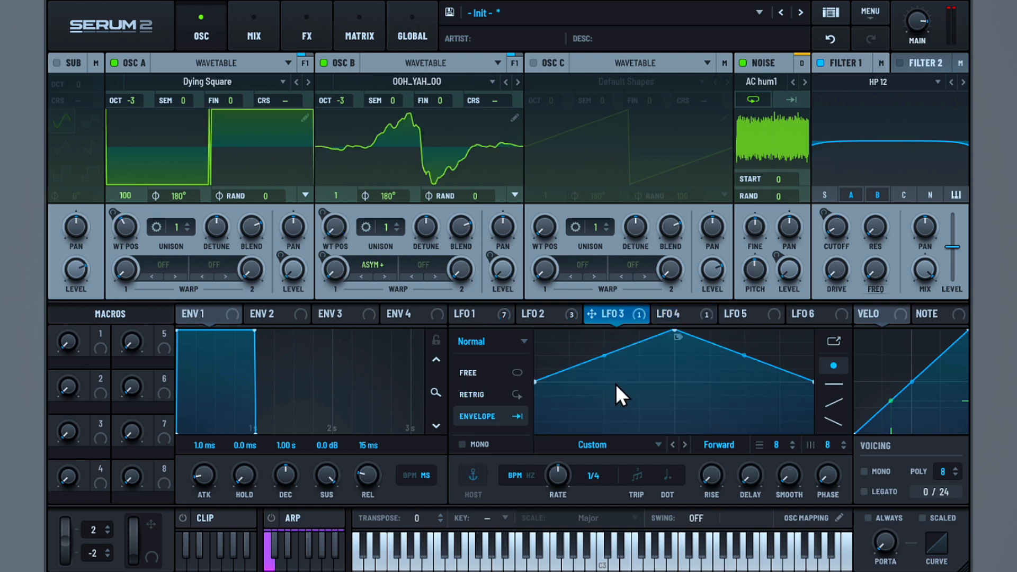
right_click(675, 331)
left_click(721, 417)
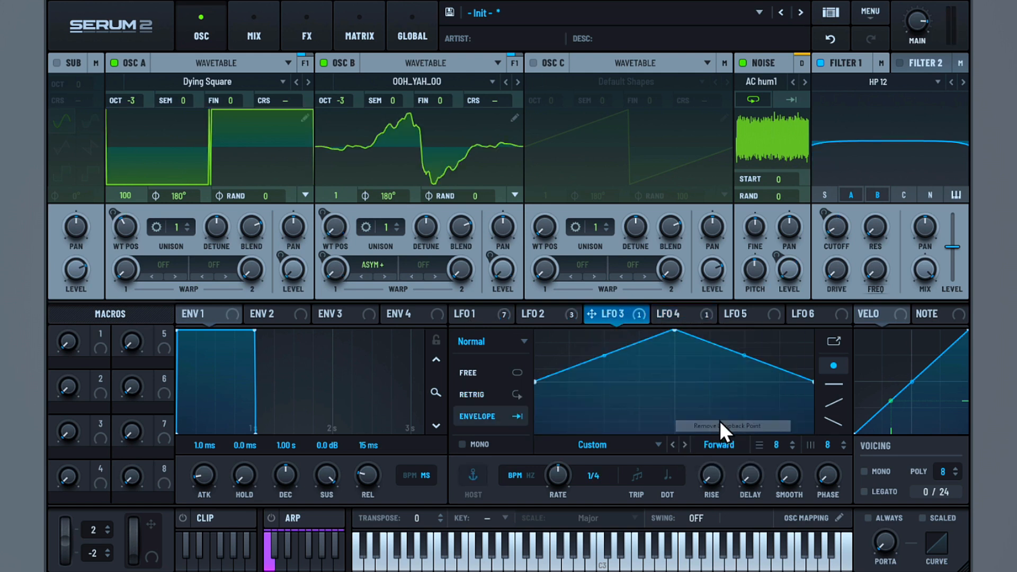